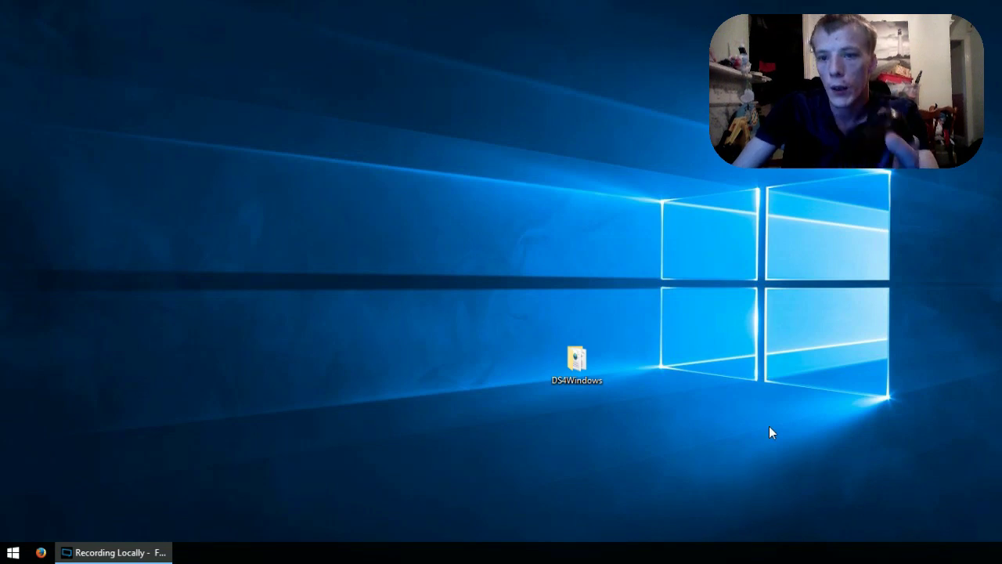
left_click(566, 373)
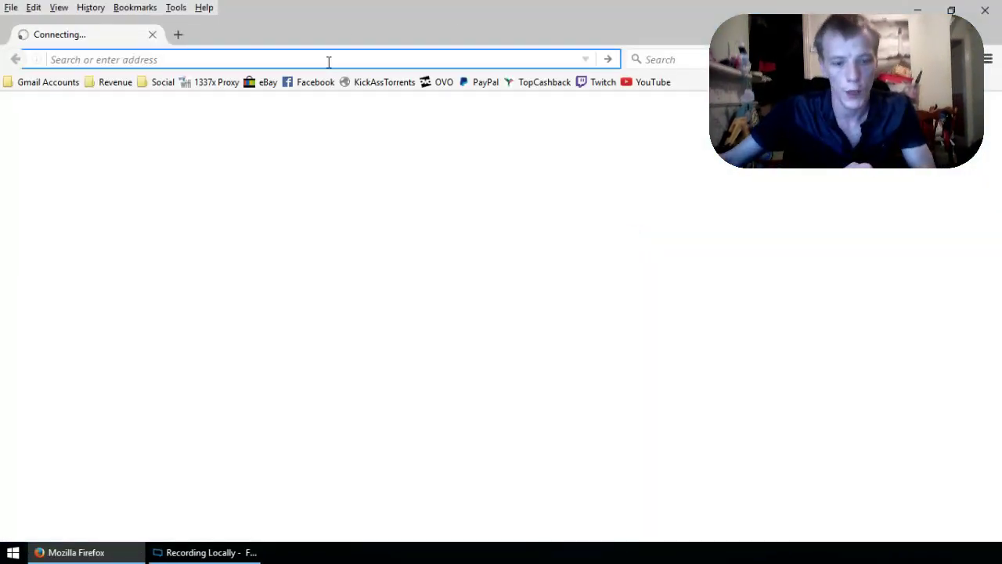
type("www.")
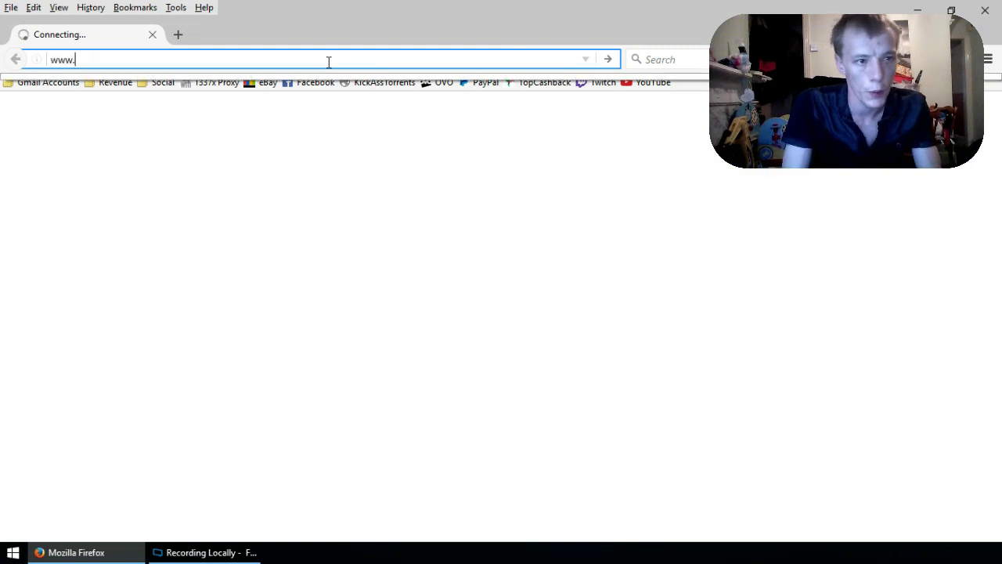
type("ds4windows.co")
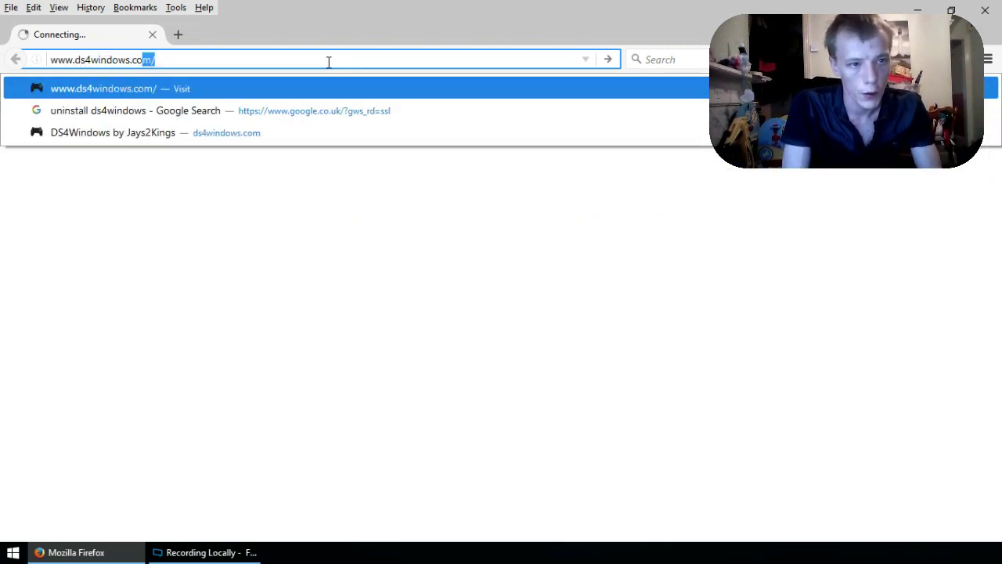
key("Return")
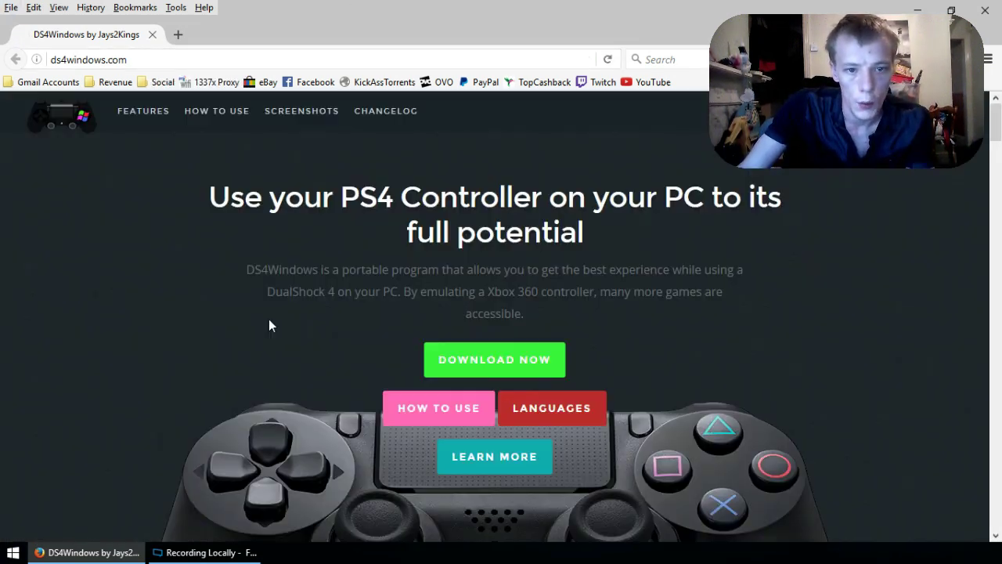
left_click(447, 368)
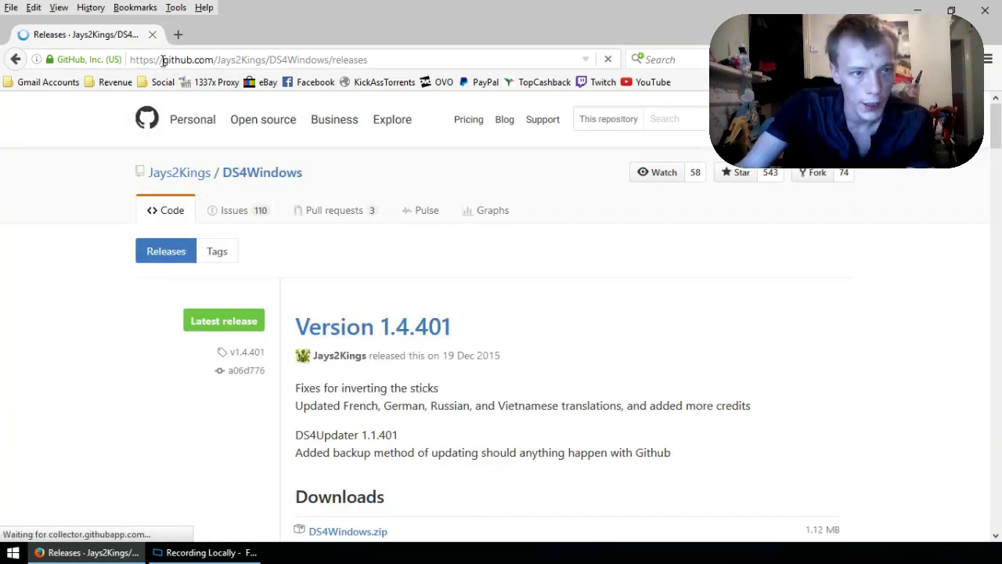
Locate the DS4Windows.zip download for Version 1.4.401 on the GitHub releases page and close the browser.
left_click_drag(163, 60, 215, 59)
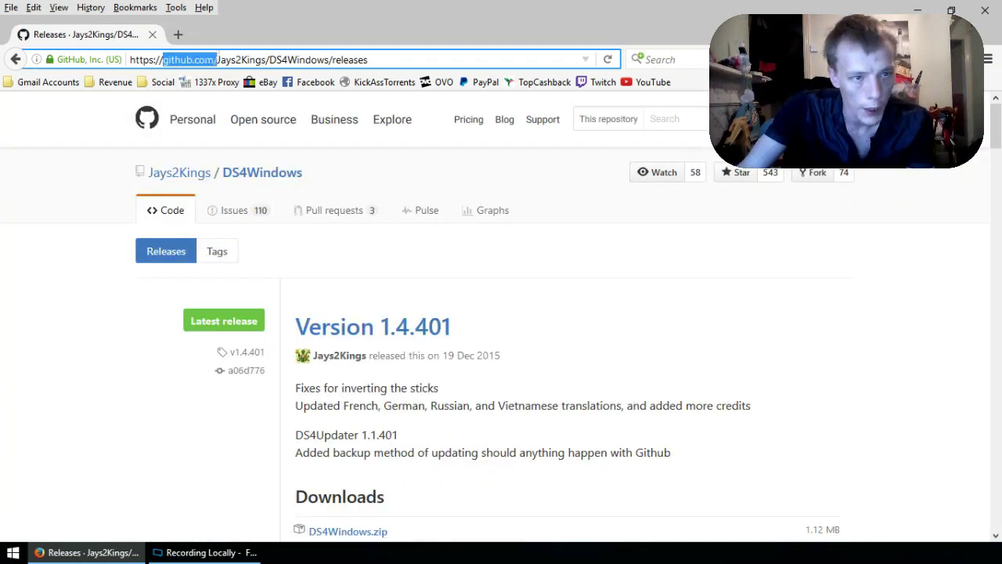
scroll(374, 428, "down", 5)
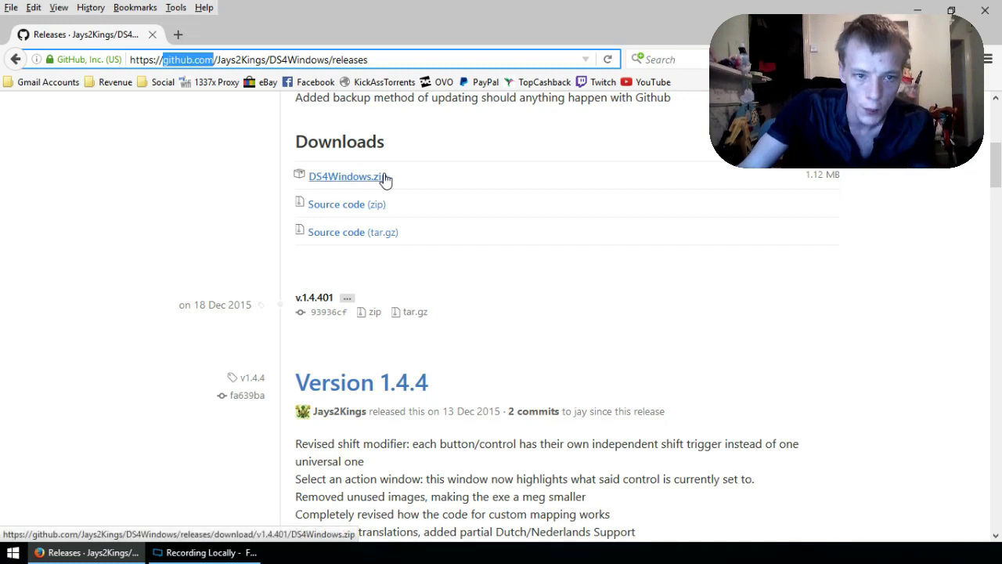
left_click_drag(387, 178, 309, 188)
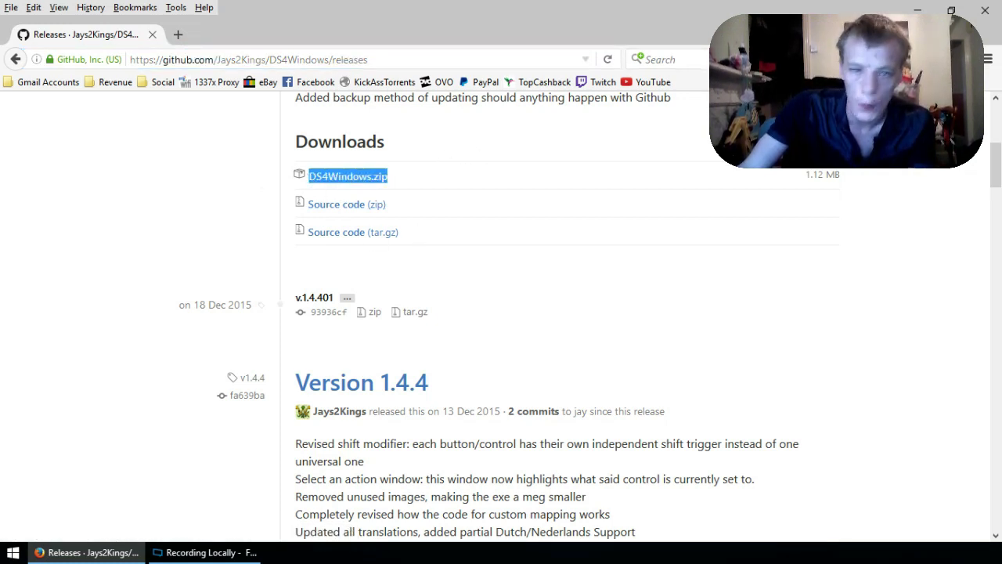
left_click(978, 4)
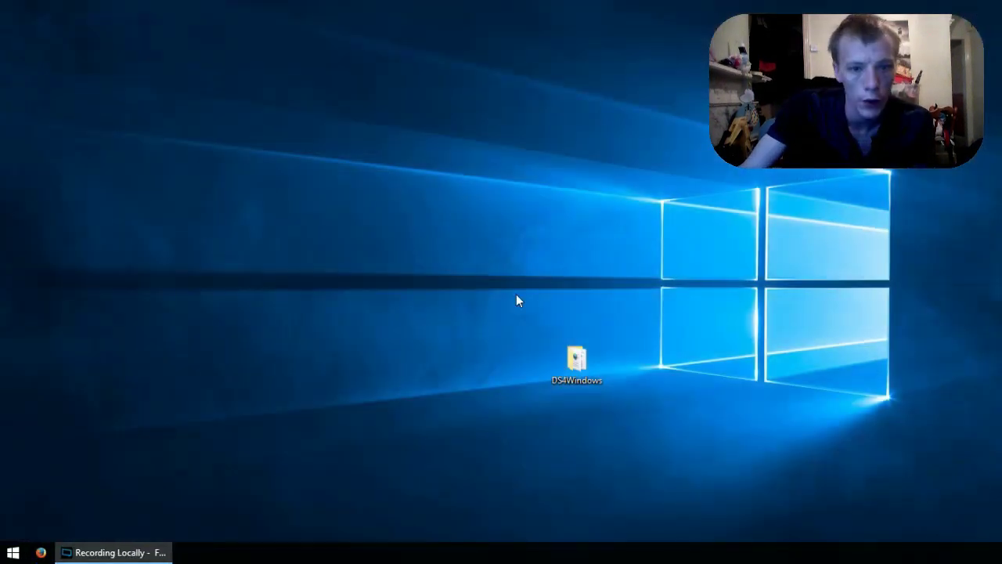
Open the DS4Windows folder on the desktop and look over the files and folders inside it.
double_click(555, 361)
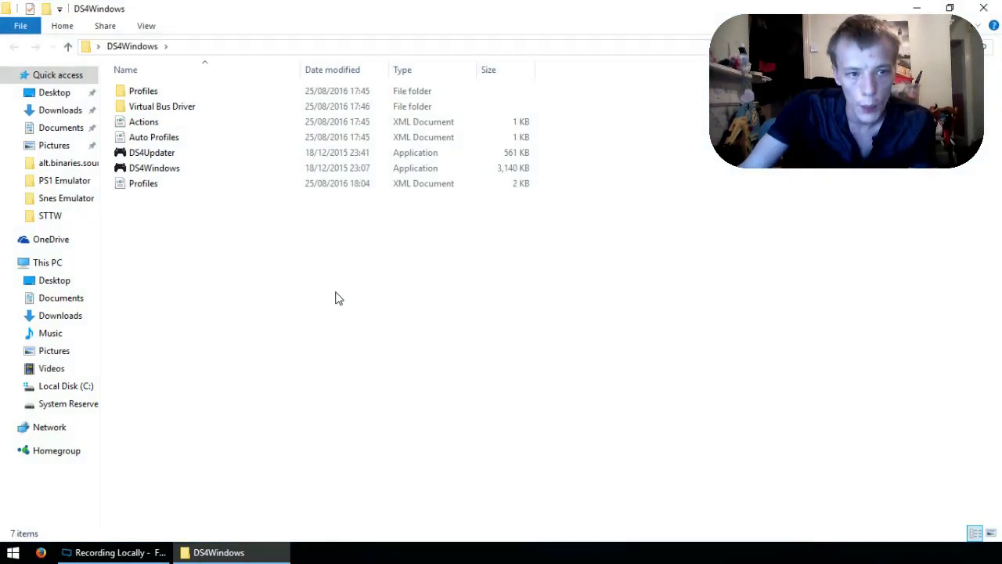
left_click(154, 155)
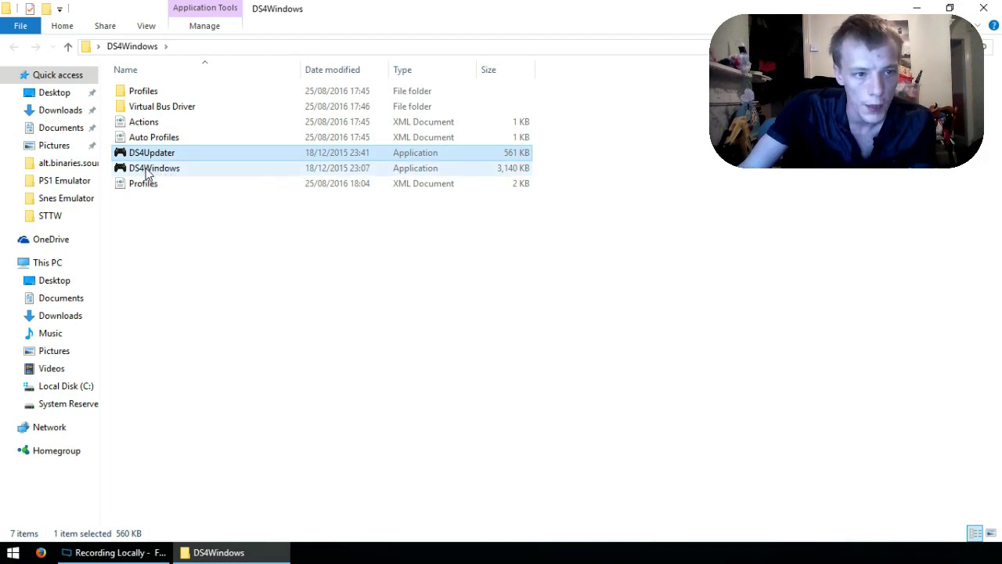
left_click(146, 172)
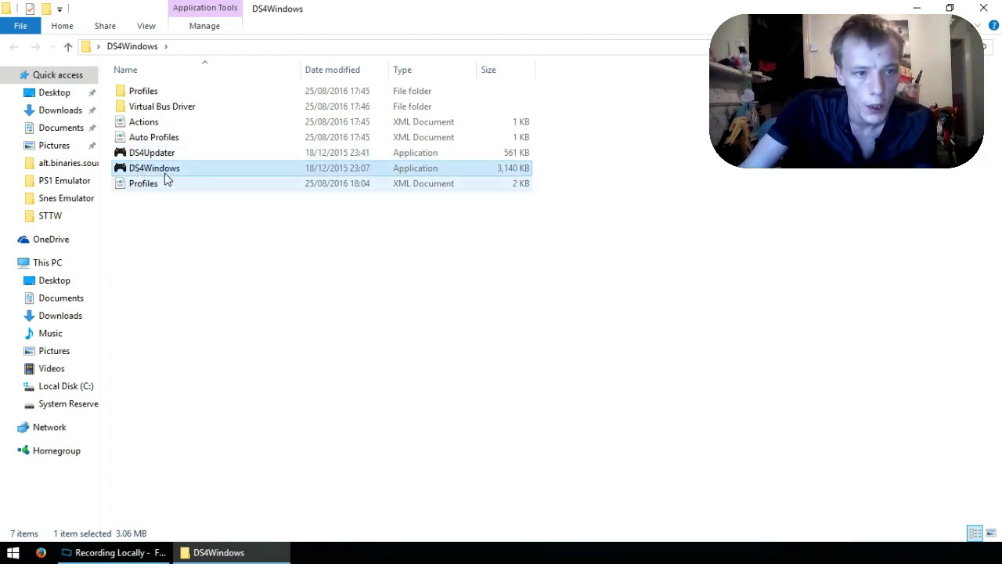
left_click(150, 185)
left_click(154, 139)
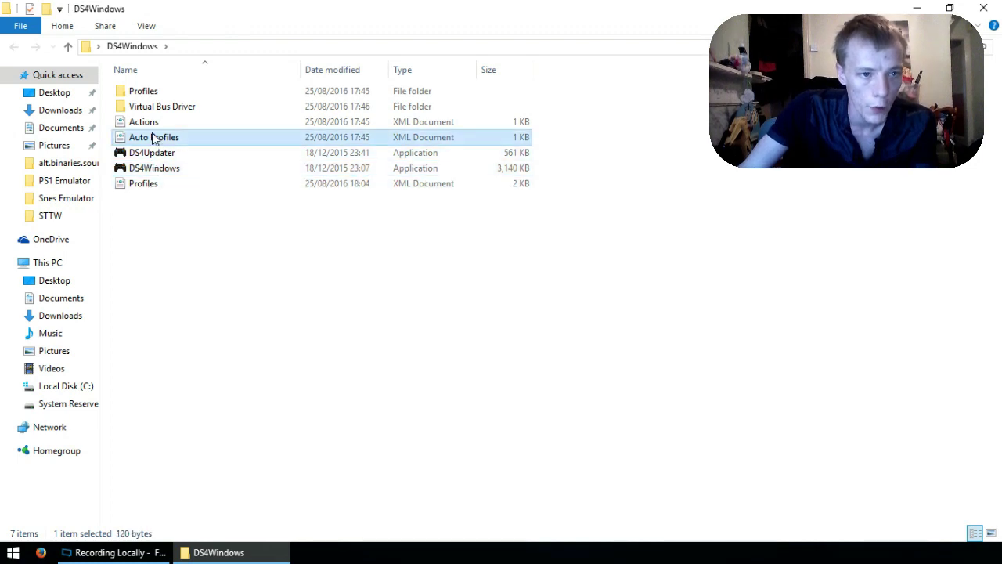
left_click(159, 121)
left_click(158, 107)
left_click(157, 92)
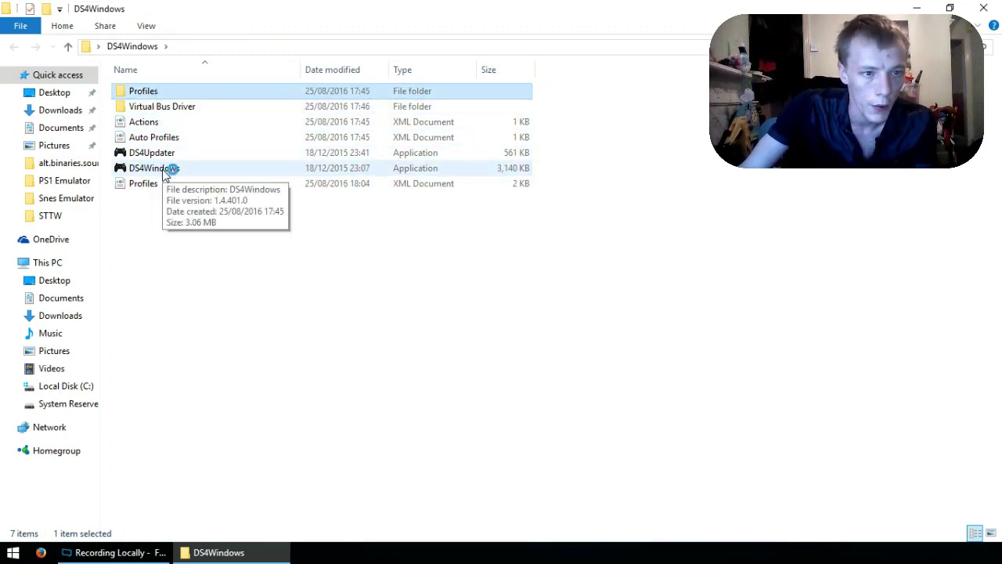
Launch the DS4Windows application from its folder and close its window again.
double_click(164, 169)
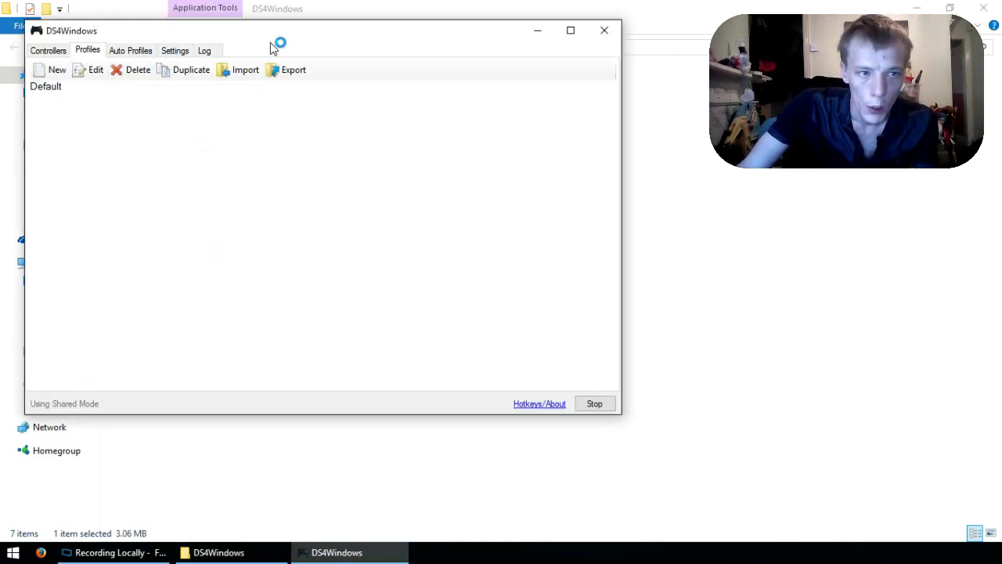
left_click(600, 29)
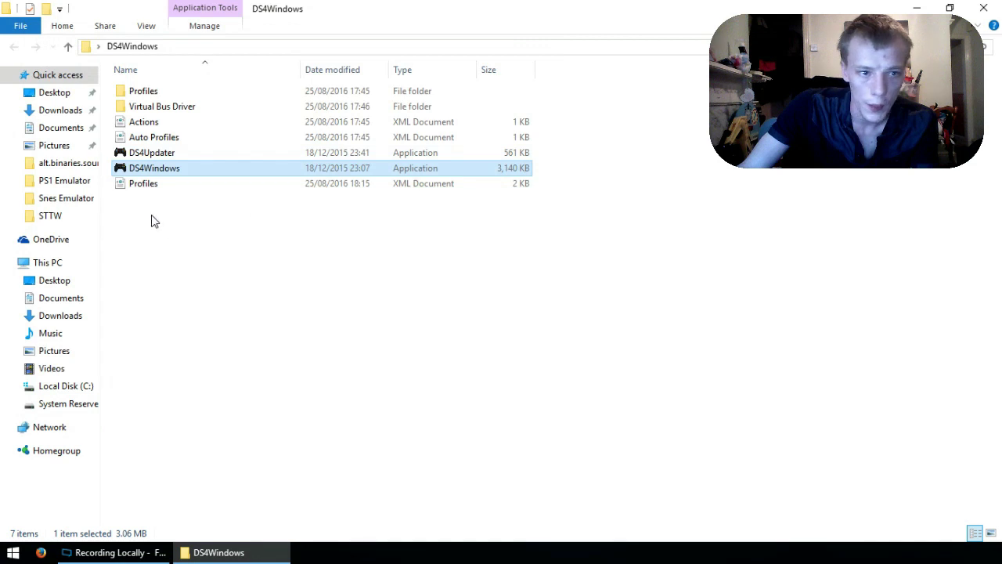
left_click(143, 182)
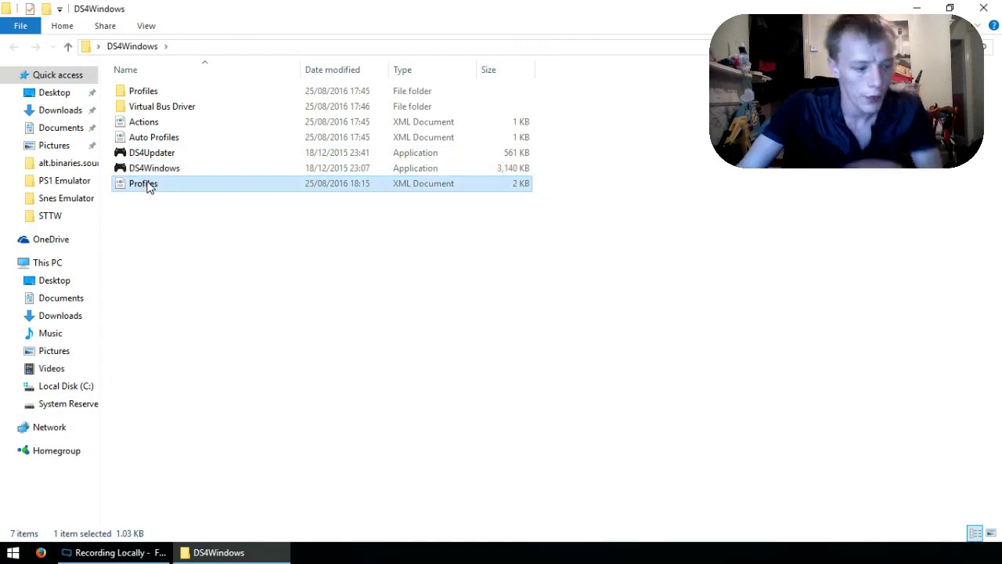
left_click(154, 138, "ctrl")
left_click(156, 123, "ctrl")
left_click(159, 92, "ctrl")
left_click(164, 106, "ctrl")
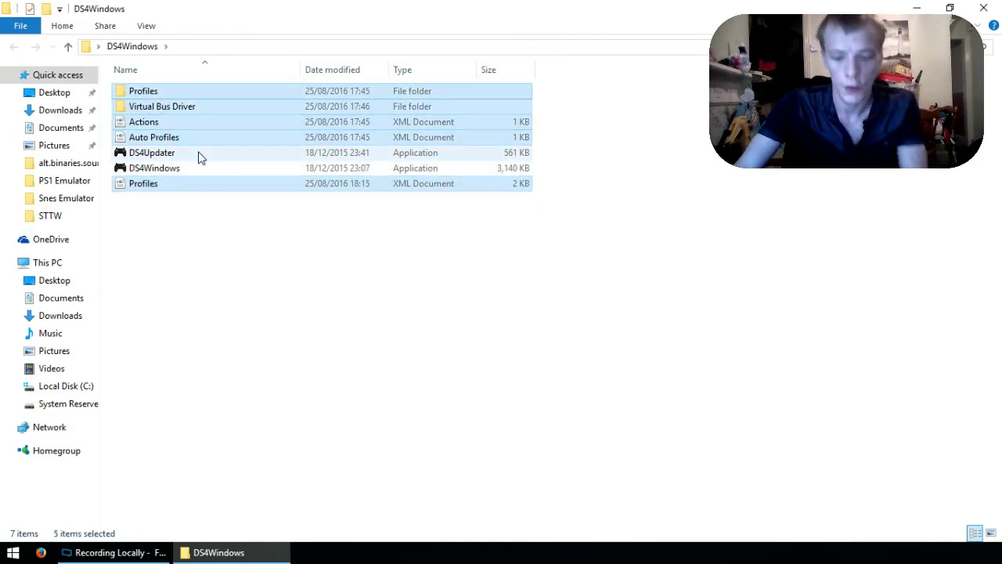
key("Return")
left_click(984, 8)
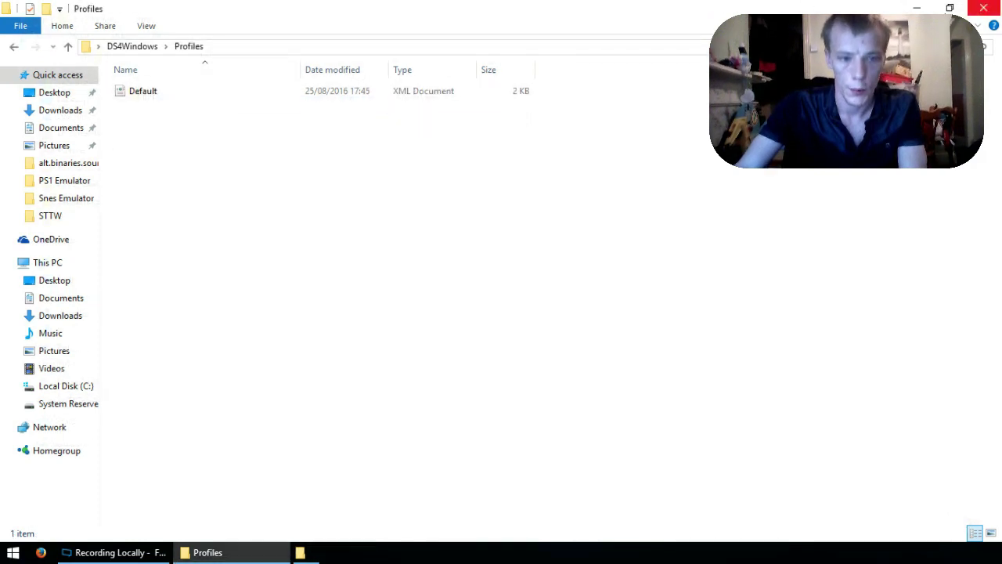
left_click(149, 48)
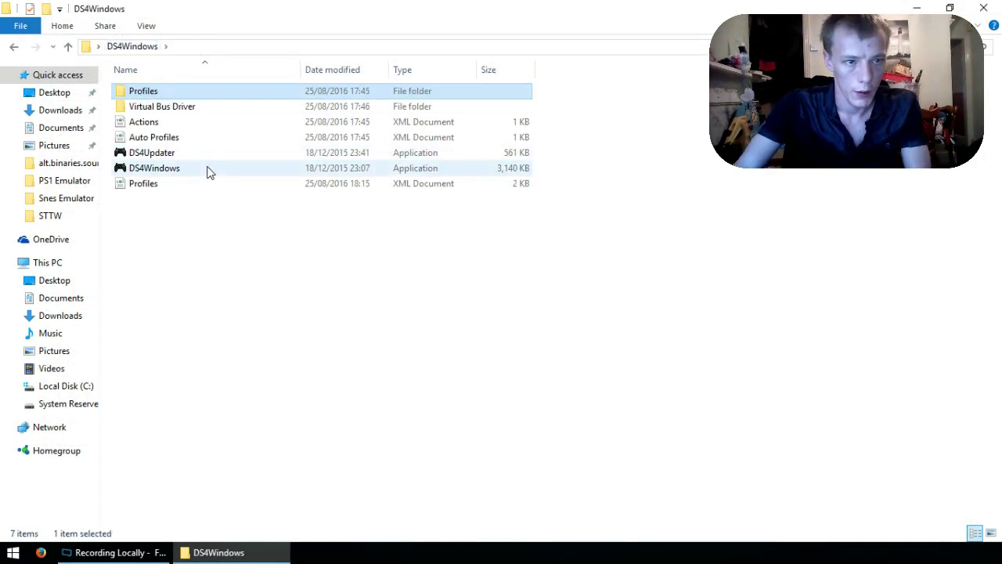
Delete everything in the DS4Windows folder except the DS4Updater and DS4Windows applications.
key("ctrl+a")
left_click(156, 152, "ctrl")
left_click(157, 167, "ctrl")
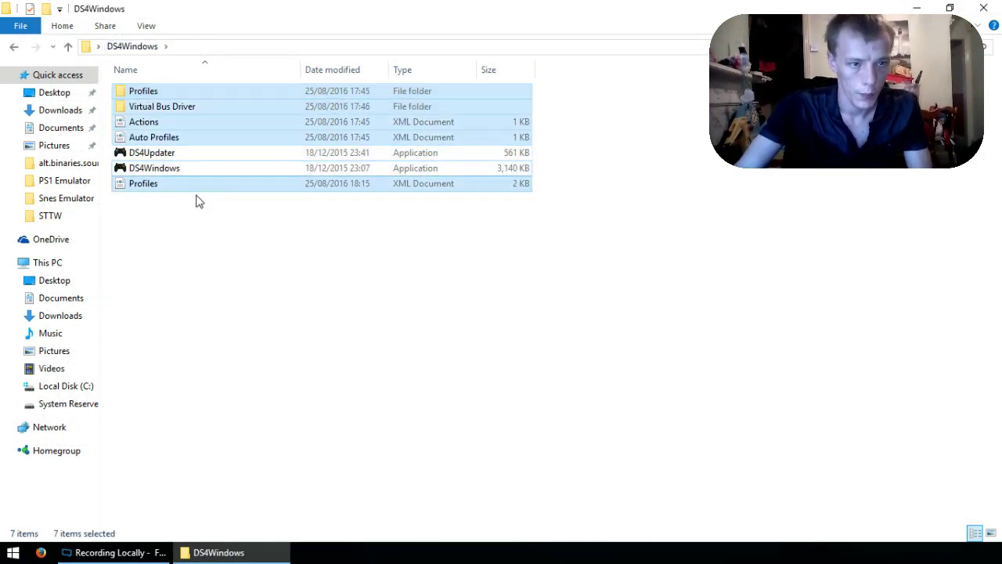
key("Delete")
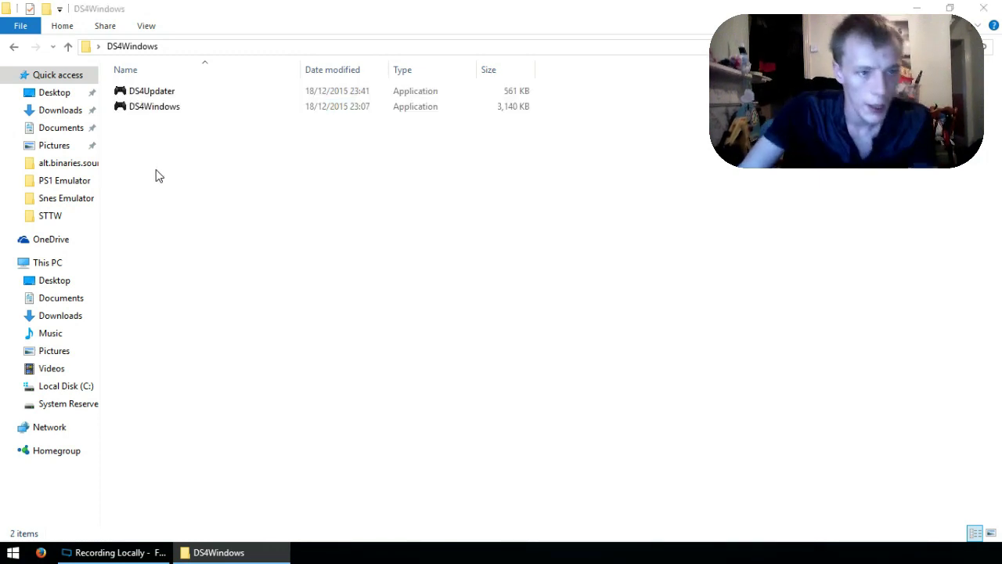
Launch DS4Windows and choose Program Folder as the place where settings and profiles are saved.
double_click(145, 112)
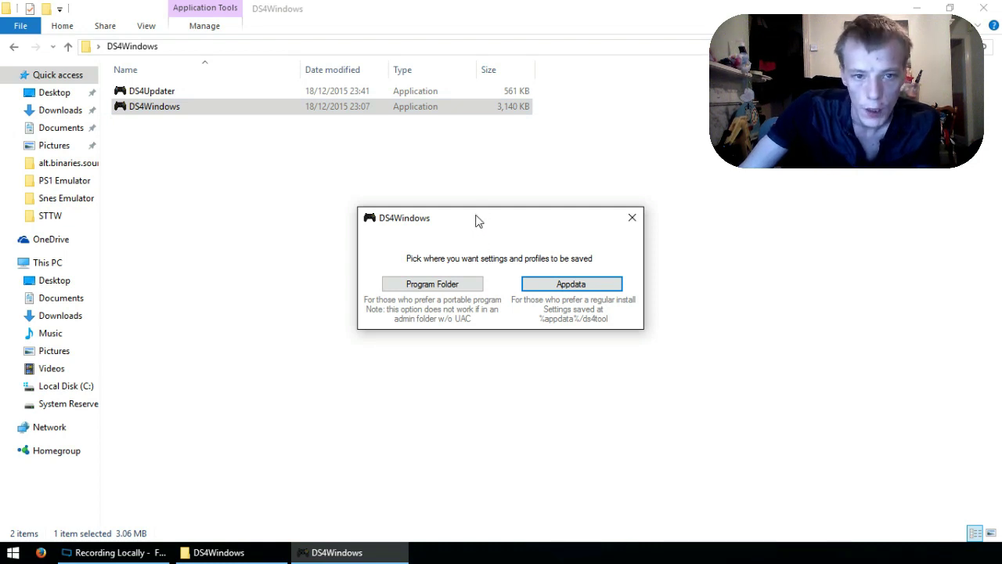
left_click_drag(478, 222, 437, 178)
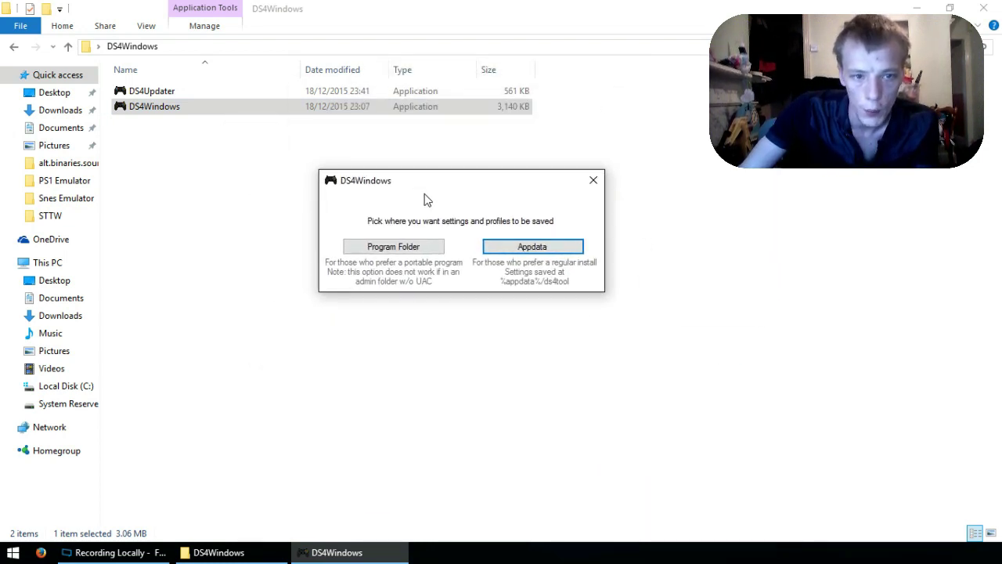
left_click(382, 247)
left_click_drag(220, 156, 124, 52)
left_click(340, 282)
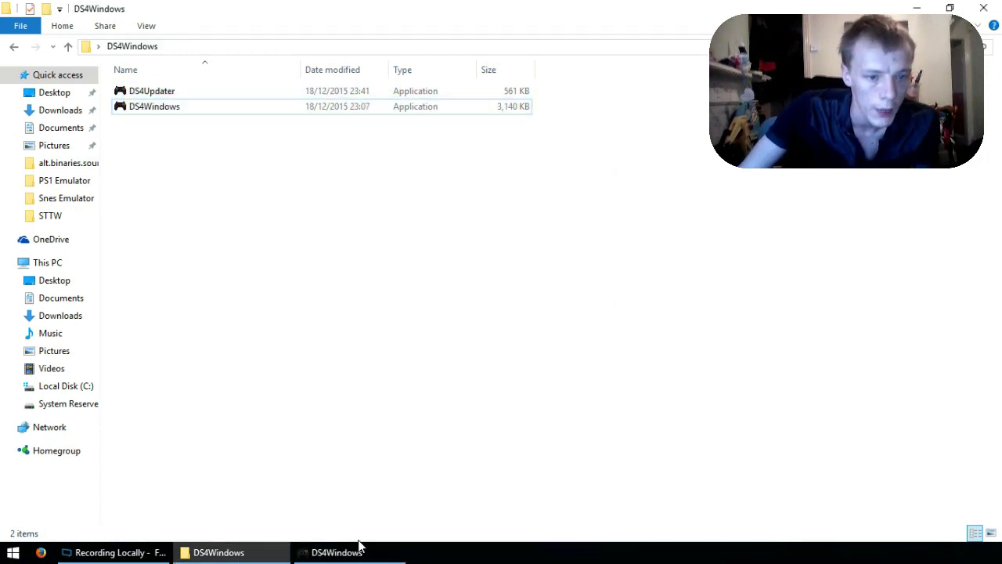
mouse_move(363, 539)
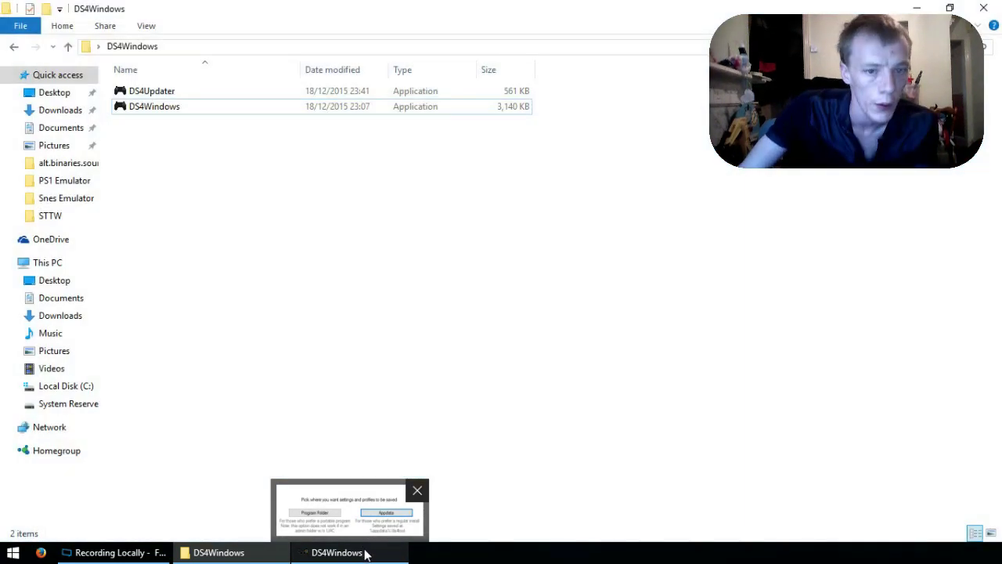
left_click(364, 542)
left_click(396, 246)
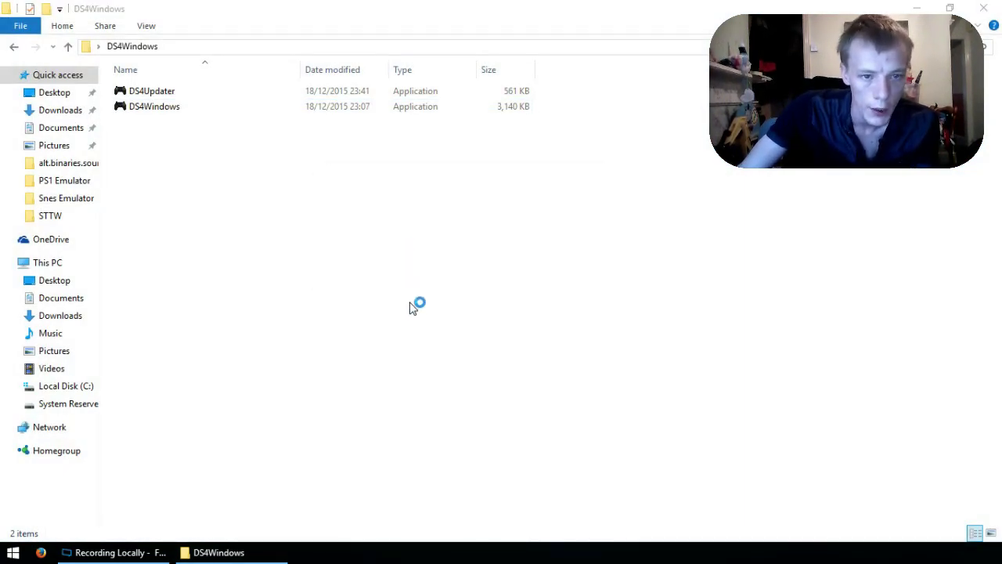
Move the DS4Windows window aside, check the files generated in the program folder, and bring the application back to the front.
left_click_drag(231, 56, 488, 53)
left_click(173, 197)
left_click_drag(174, 197, 127, 92)
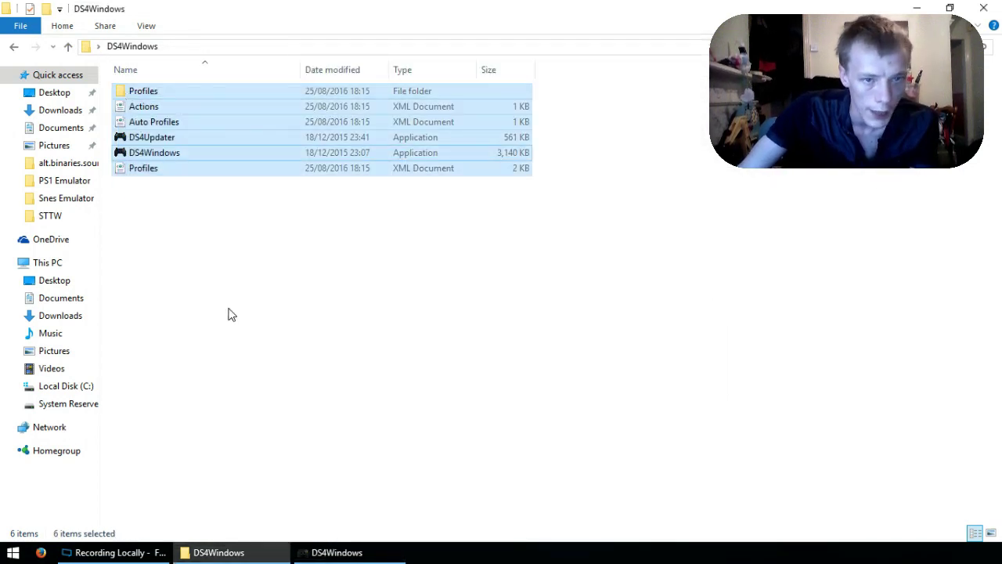
left_click(249, 346)
left_click(315, 549)
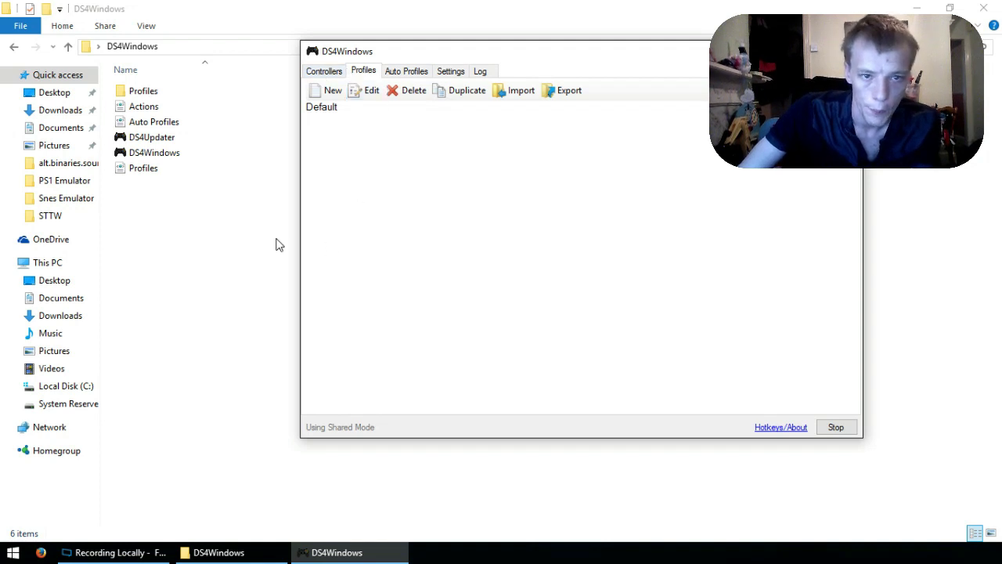
Run Controller/Driver Setup from the DS4Windows settings, install the DS4 driver and finish the setup.
left_click(461, 73)
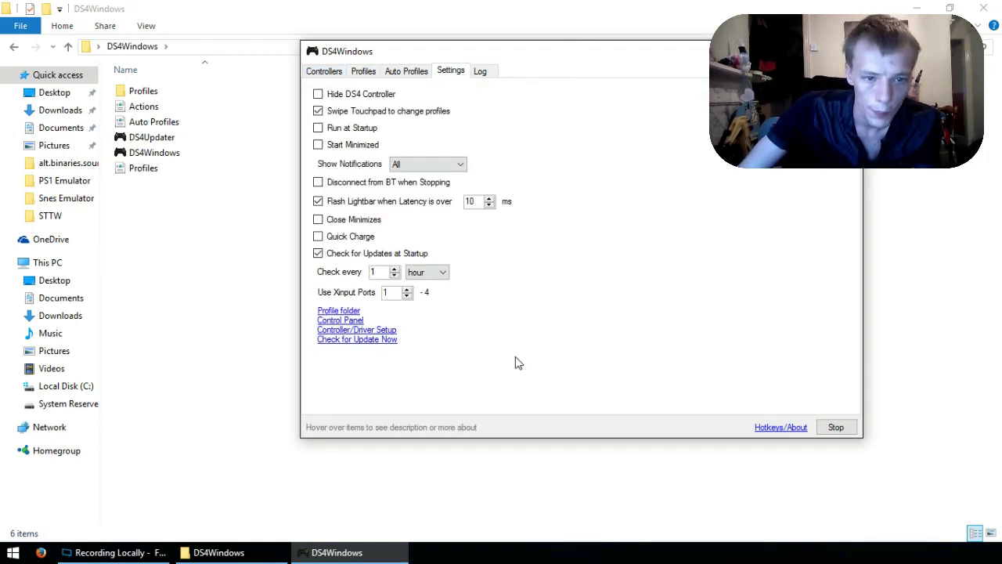
left_click(387, 333)
left_click_drag(495, 114, 595, 77)
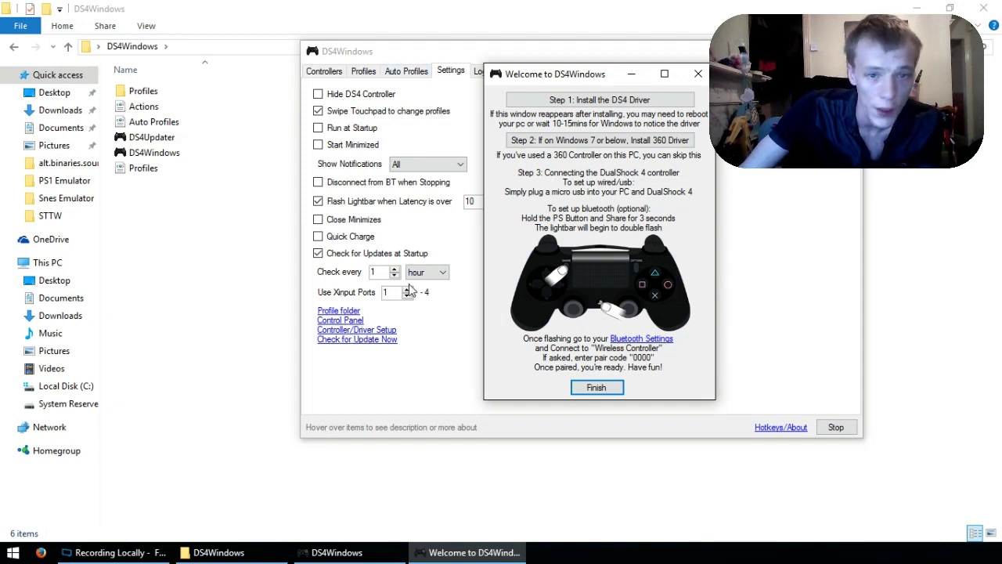
left_click(589, 104)
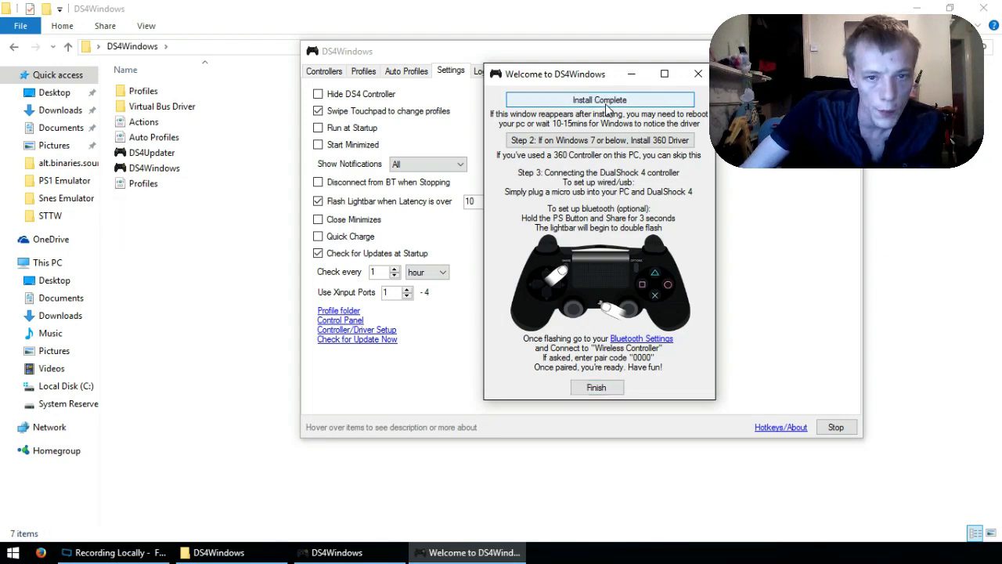
left_click(604, 390)
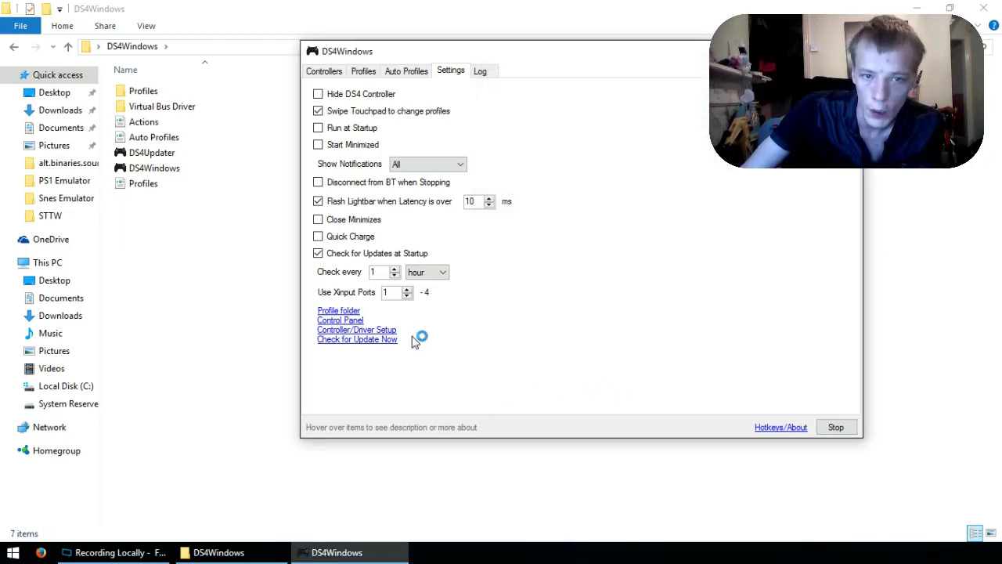
Show the Controllers list in DS4Windows and close the DS4Windows folder window behind it.
left_click(335, 72)
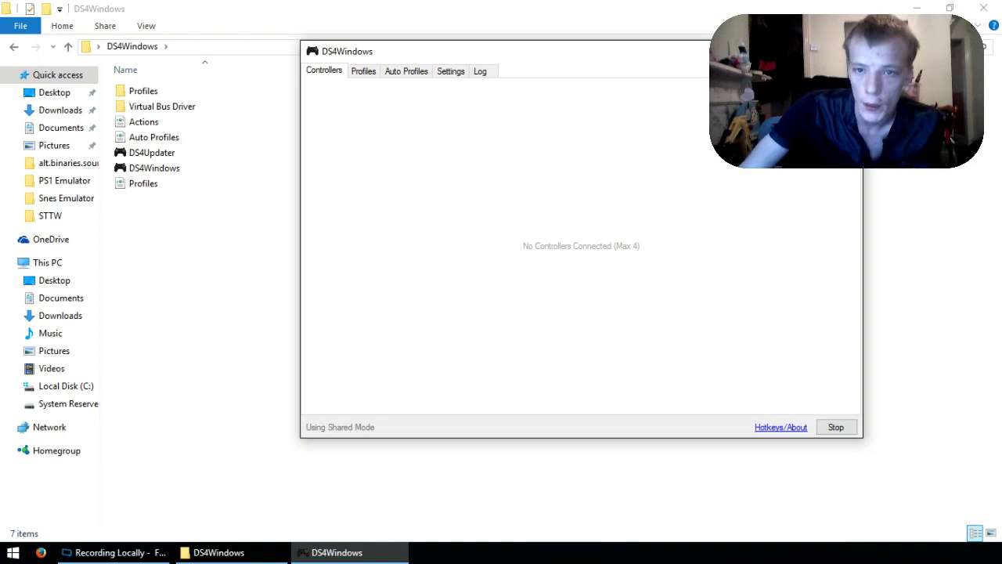
left_click(779, 50)
left_click(969, 9)
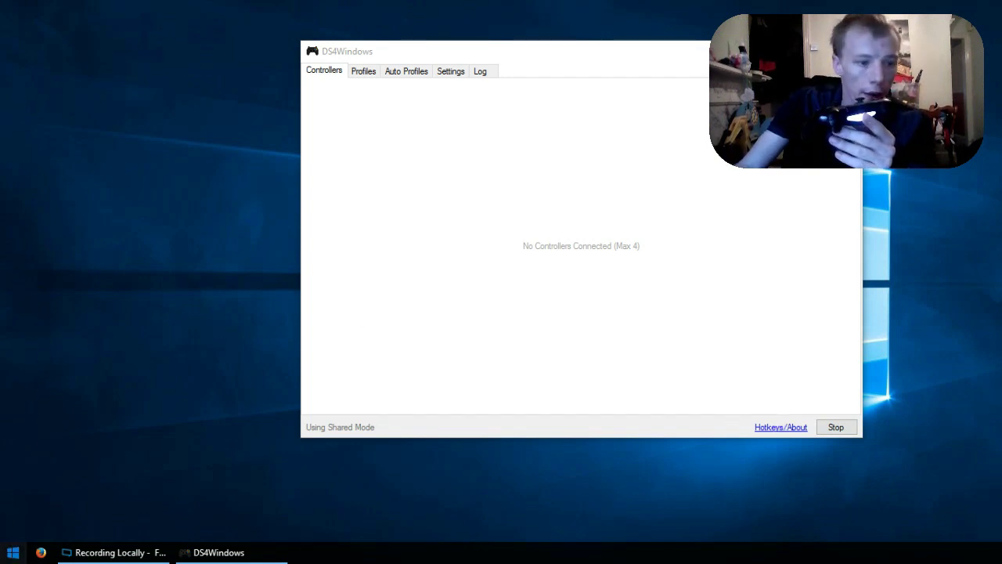
Pair the Wireless Controller in the Windows Bluetooth device settings and check its entry in the DS4Windows Controllers list.
left_click(12, 552)
left_click(91, 477)
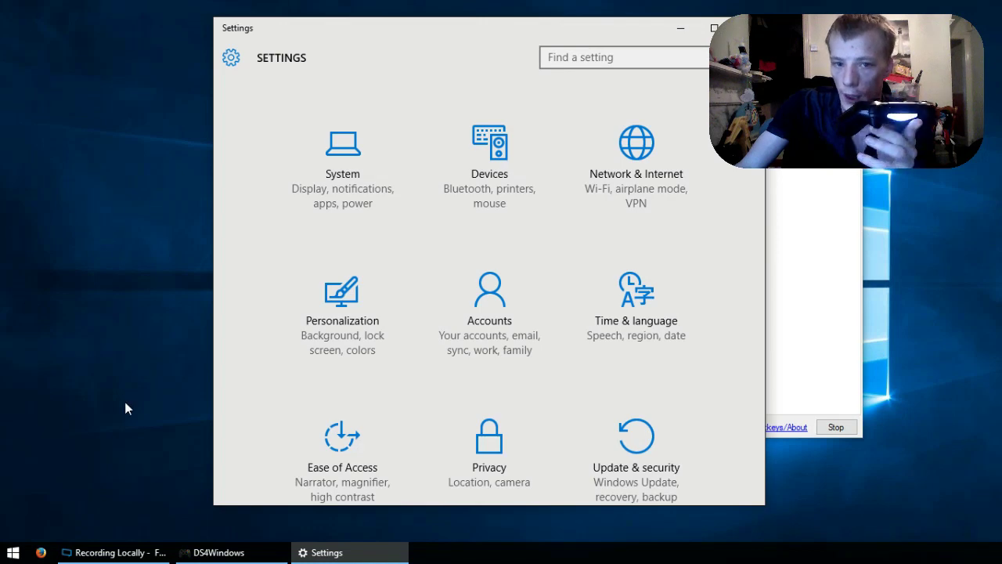
left_click(510, 196)
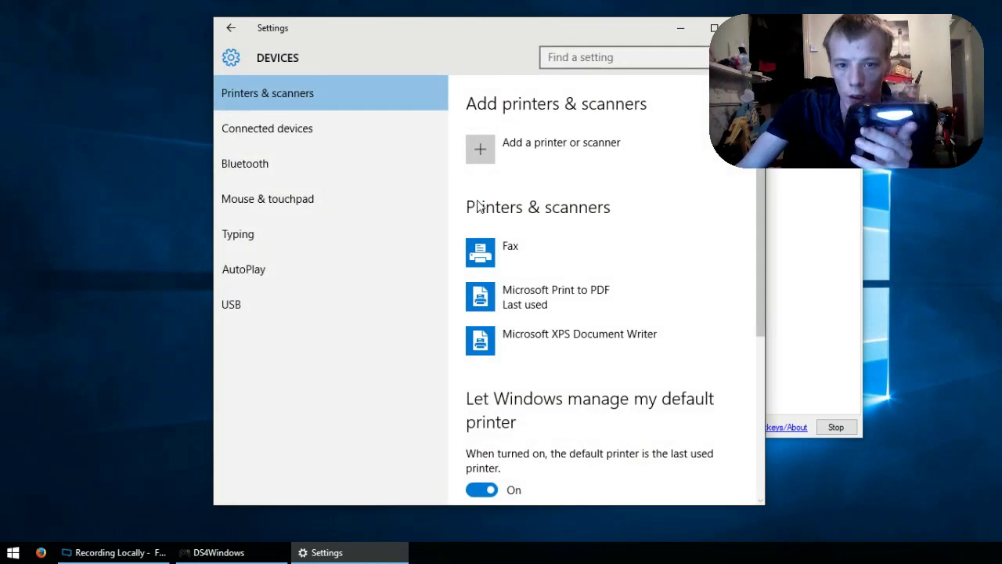
left_click(302, 179)
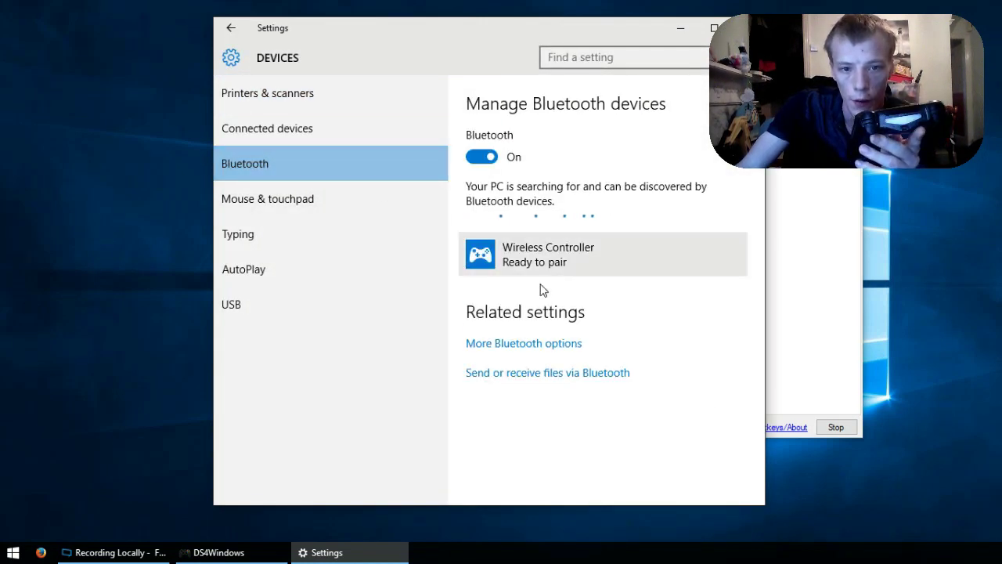
left_click(502, 258)
left_click(701, 303)
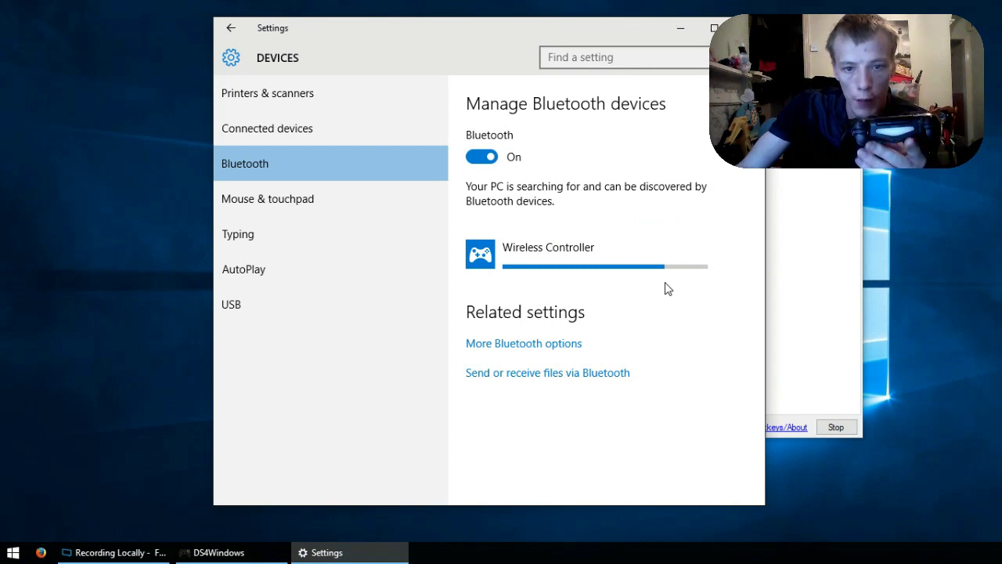
left_click(548, 271)
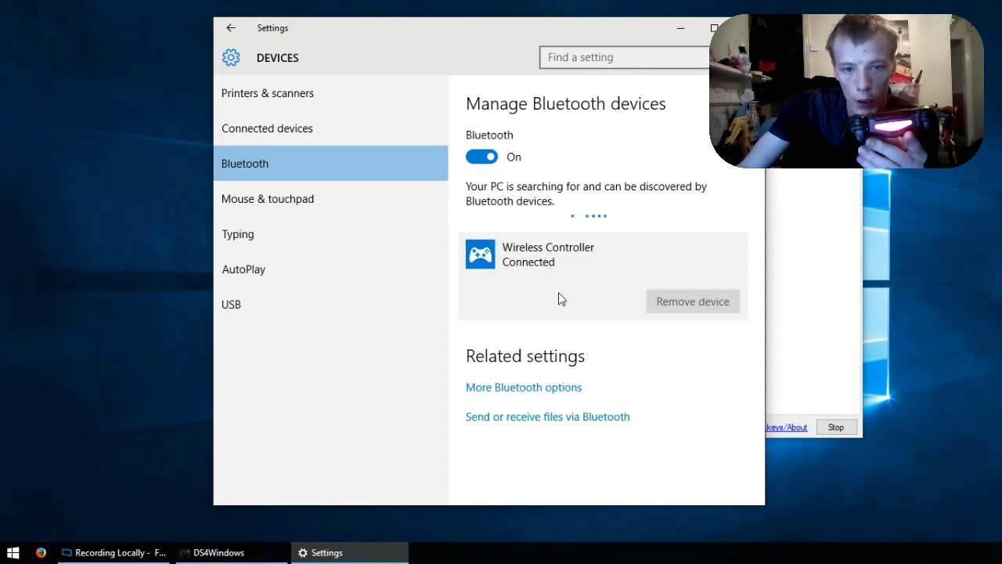
left_click(843, 246)
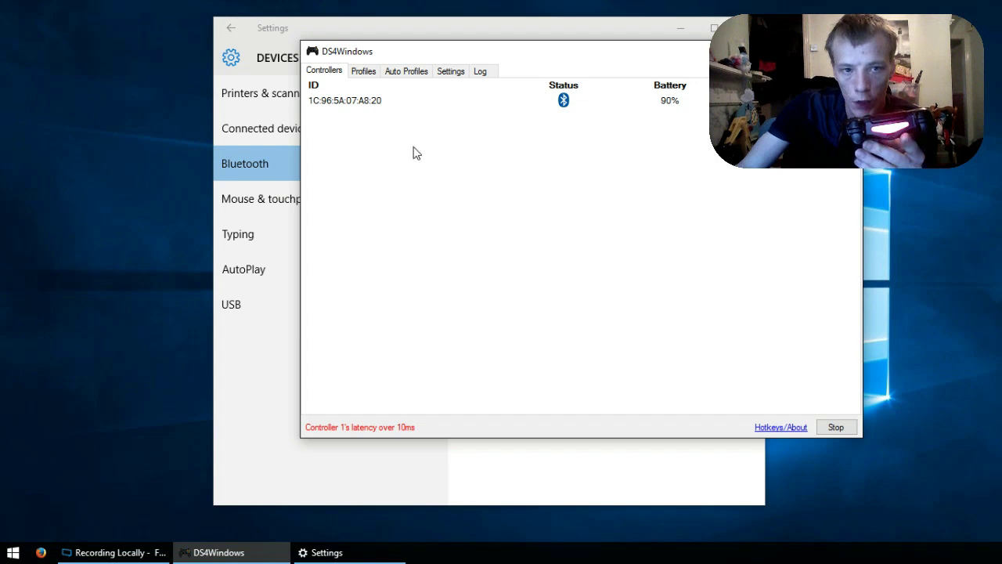
mouse_move(333, 108)
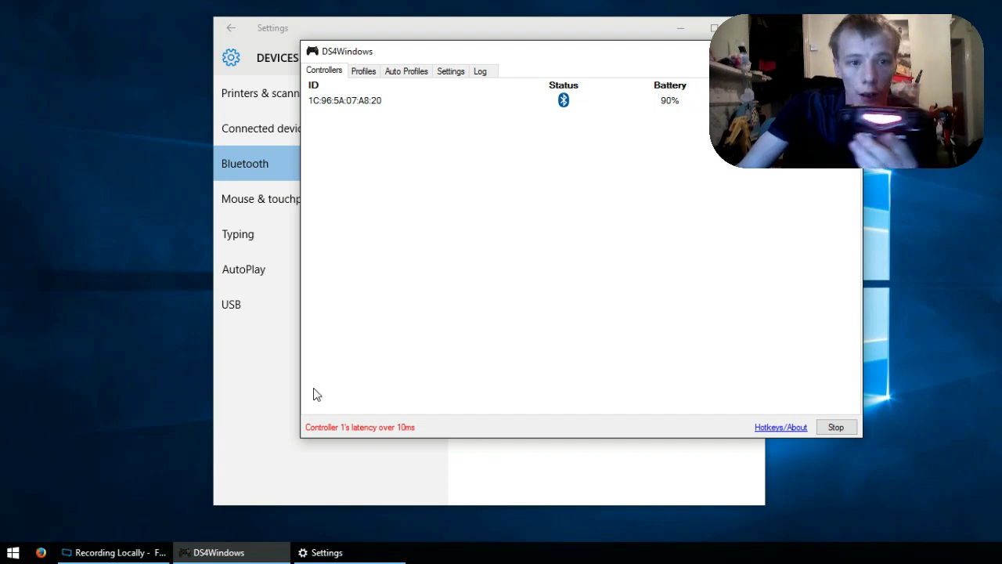
Remove the Wireless Controller from the Windows Bluetooth devices and confirm its removal.
left_click(288, 399)
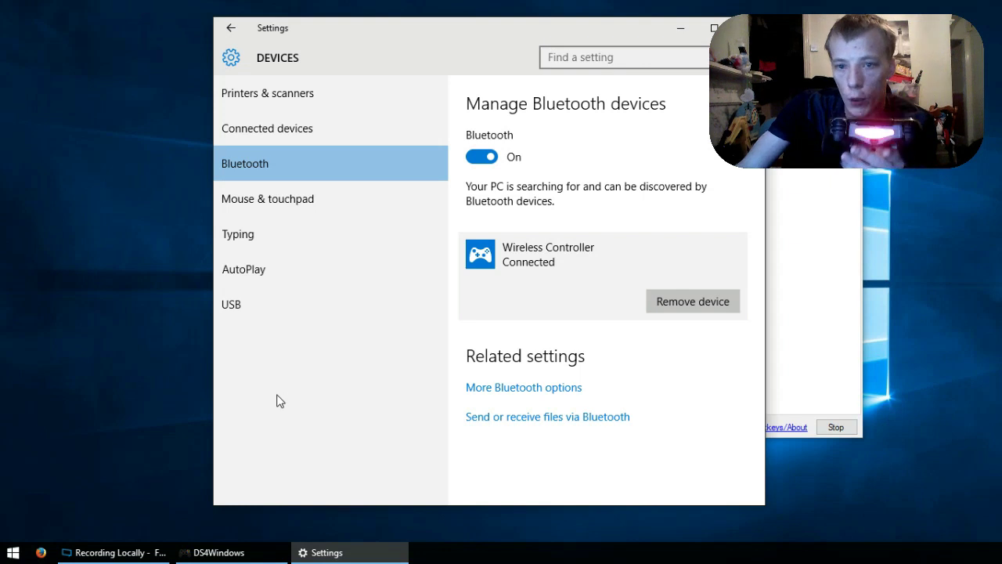
left_click(678, 305)
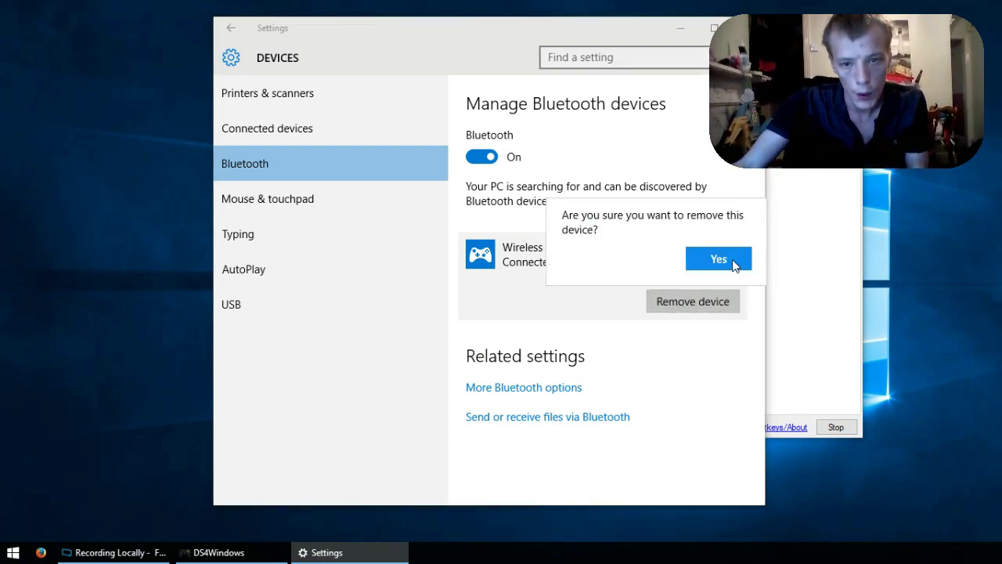
left_click(719, 258)
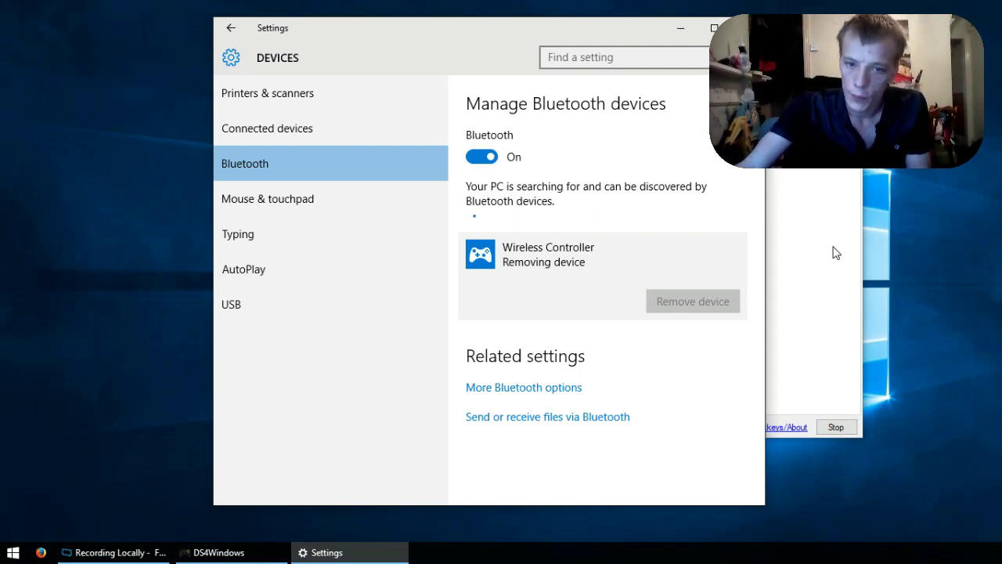
Enable Disconnect from BT when Stopping in the DS4Windows settings and stop the controllers.
left_click(776, 249)
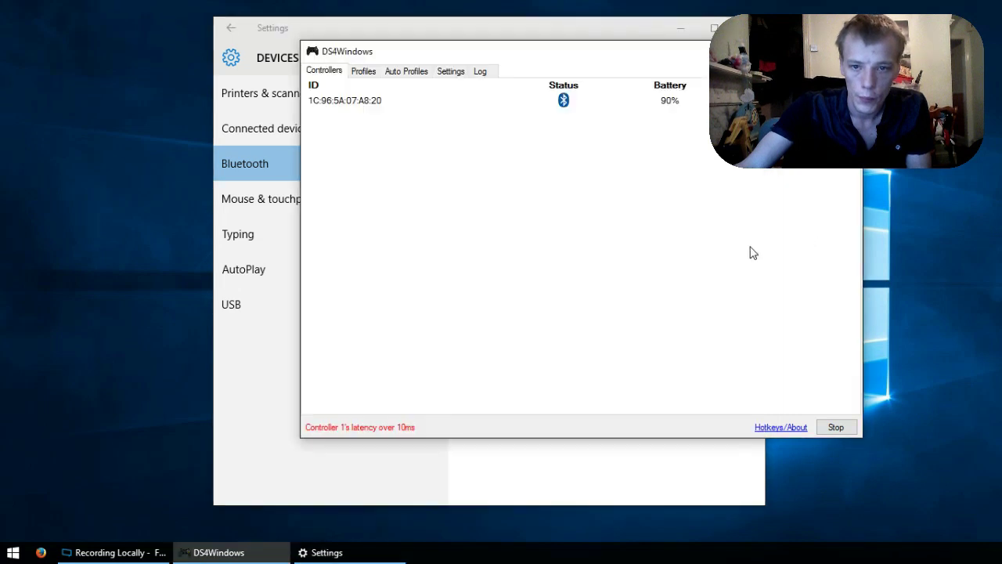
left_click_drag(475, 49, 612, 14)
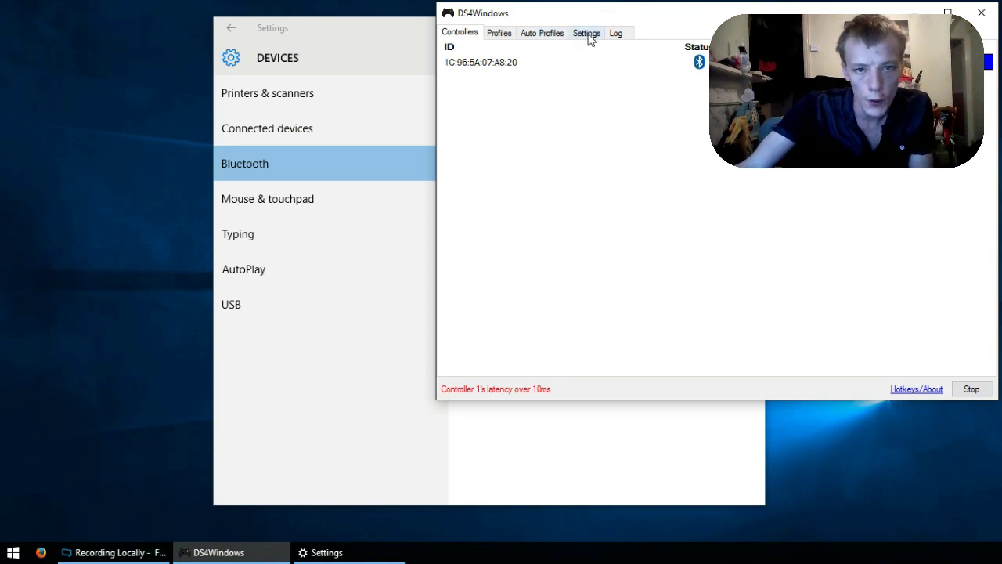
left_click(586, 34)
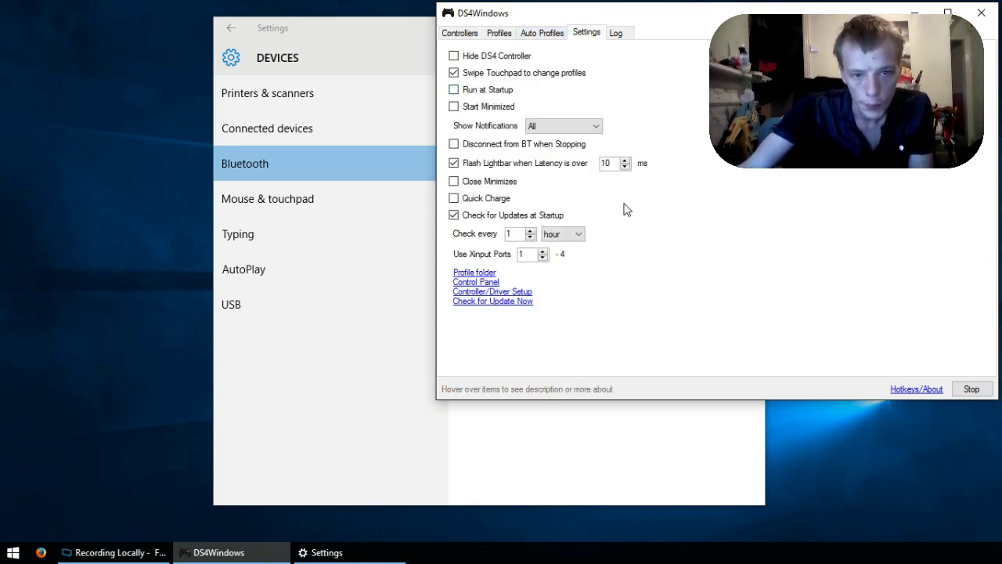
left_click(462, 146)
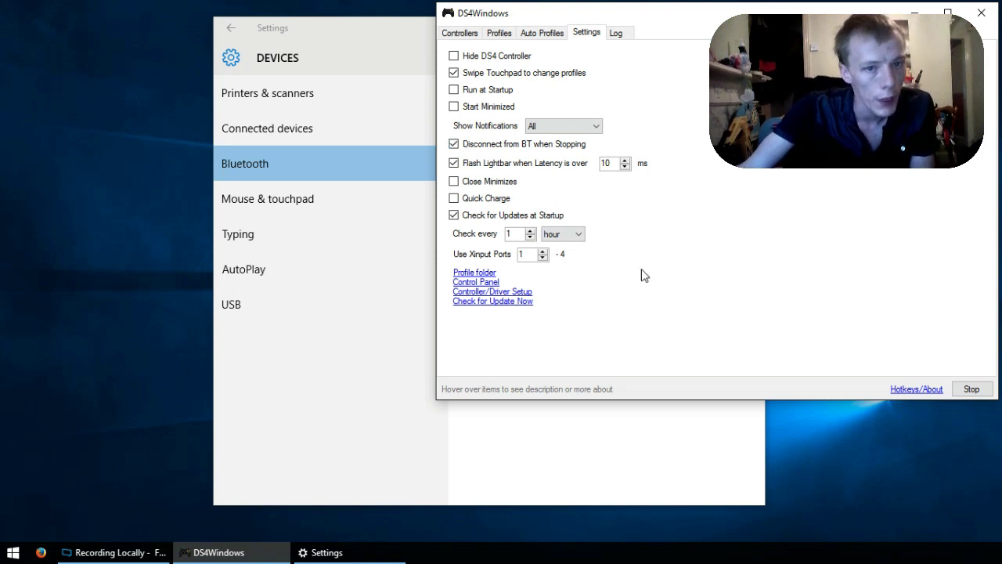
left_click(974, 389)
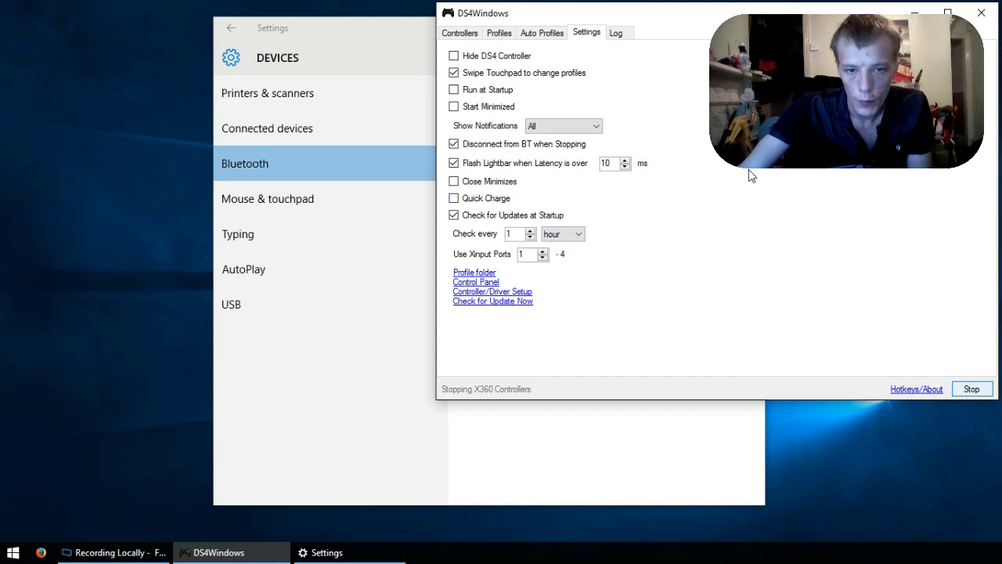
Turn Bluetooth off in the Windows device settings and close the Settings window.
left_click(383, 305)
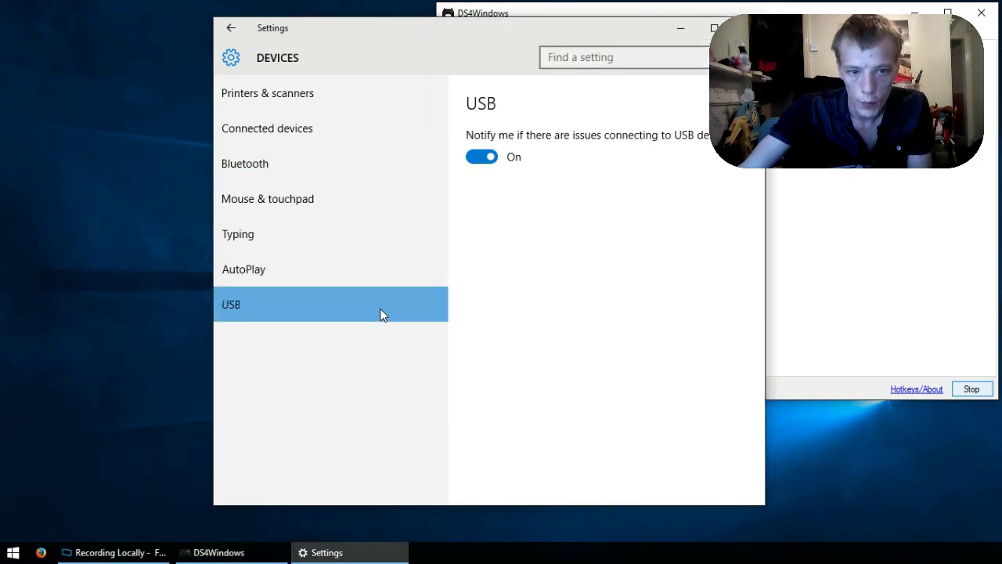
left_click(310, 165)
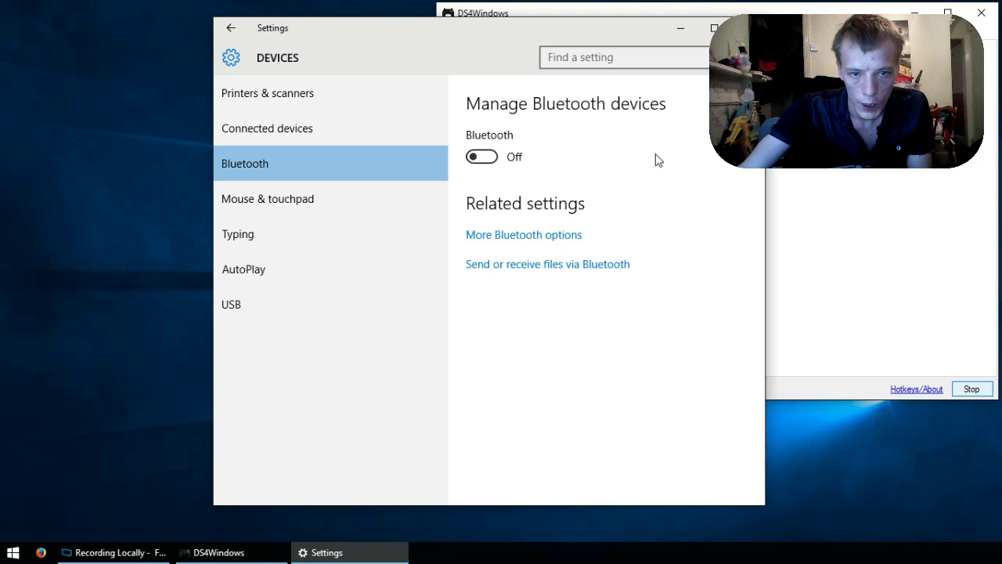
left_click(748, 28)
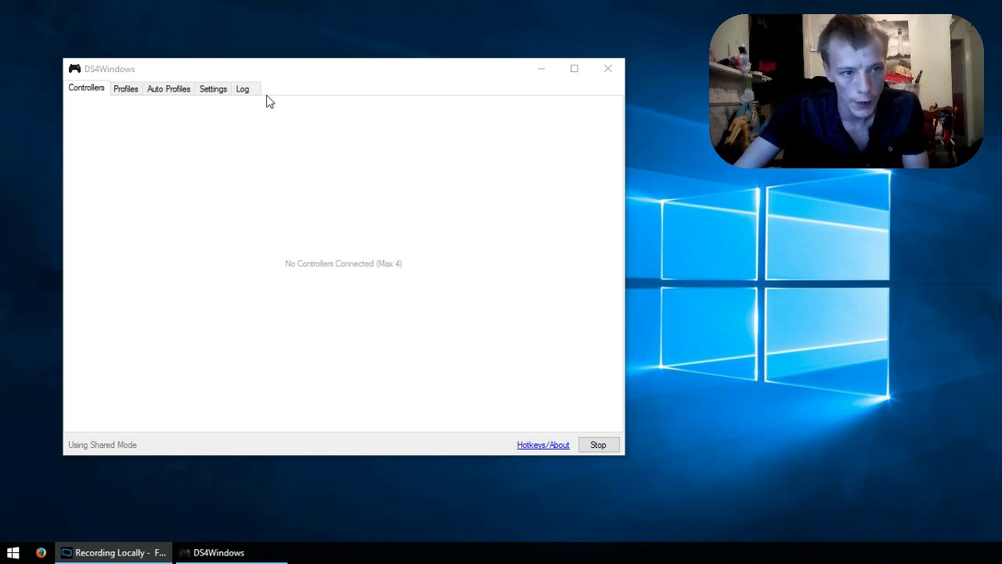
Move the Snes Emulator folder higher up on the desktop and close DS4Windows.
left_click(81, 90)
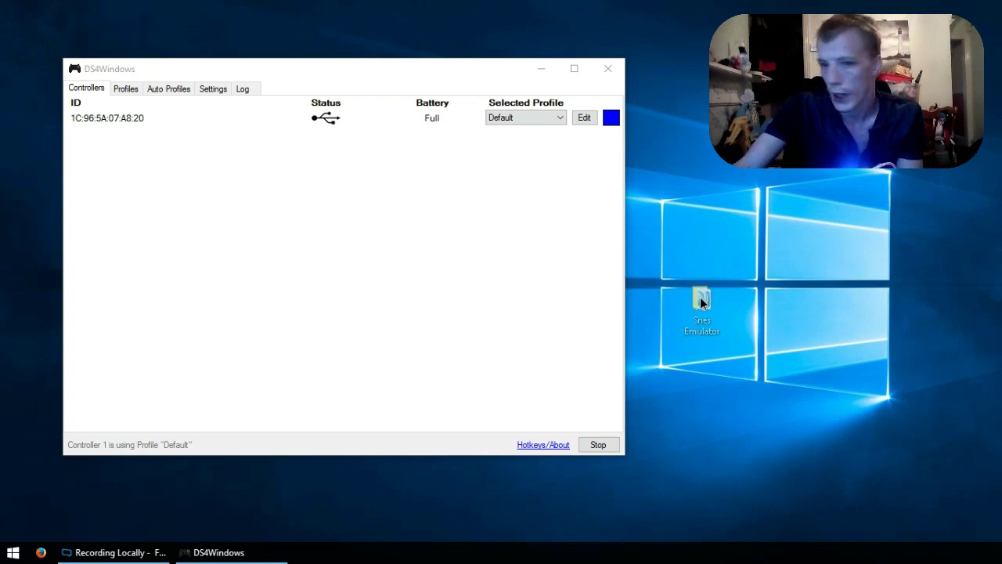
left_click_drag(701, 300, 744, 211)
left_click(616, 74)
key("super+d")
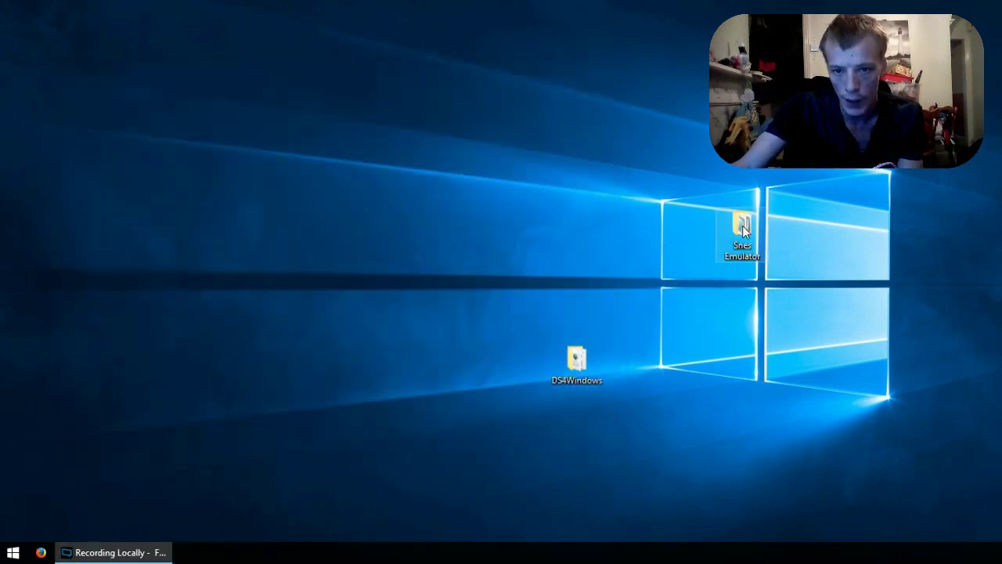
Open the Snes Emulator folder, relaunch DS4Windows from its own desktop folder and return to the desktop.
double_click(742, 226)
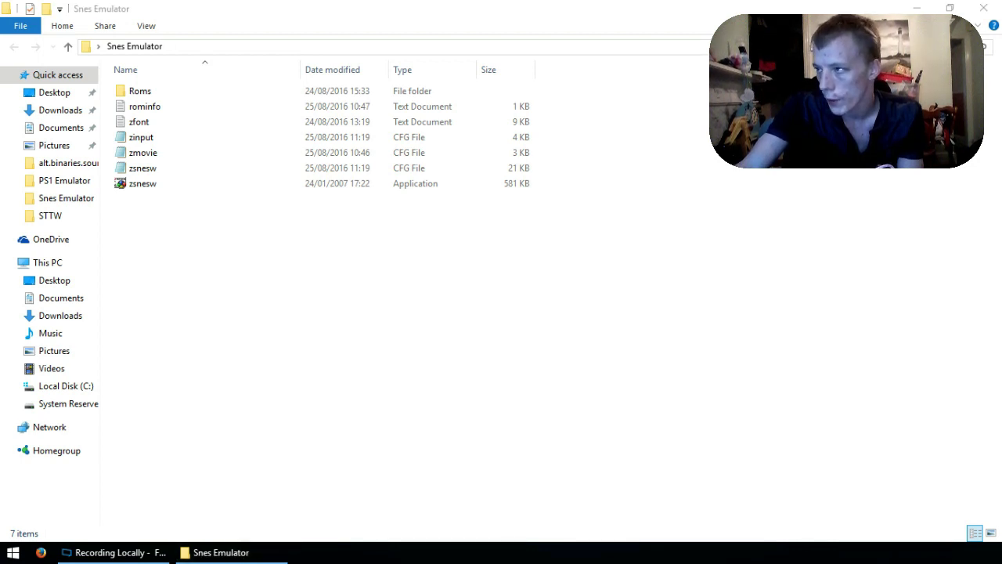
key("super+d")
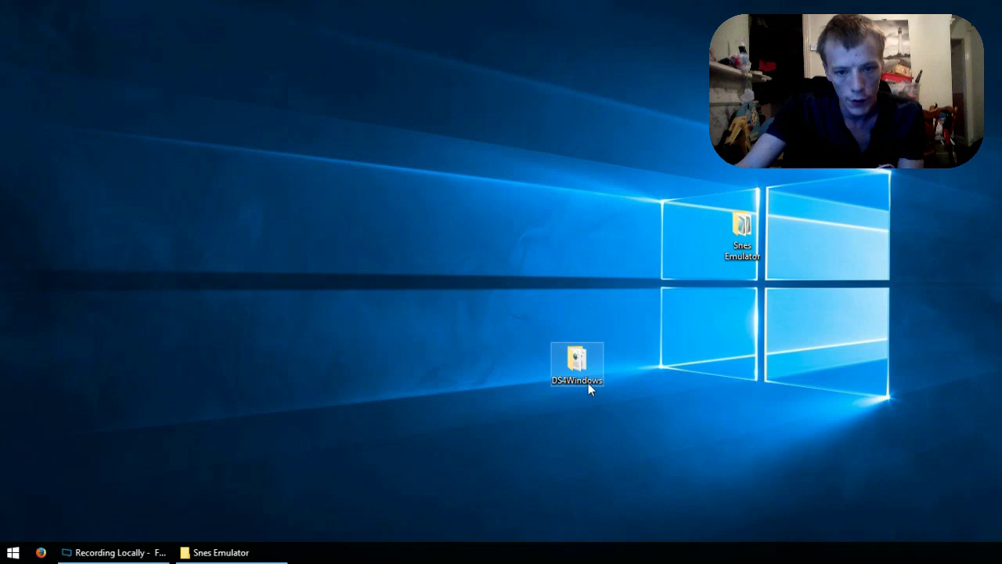
double_click(588, 381)
left_click(134, 169)
double_click(133, 169)
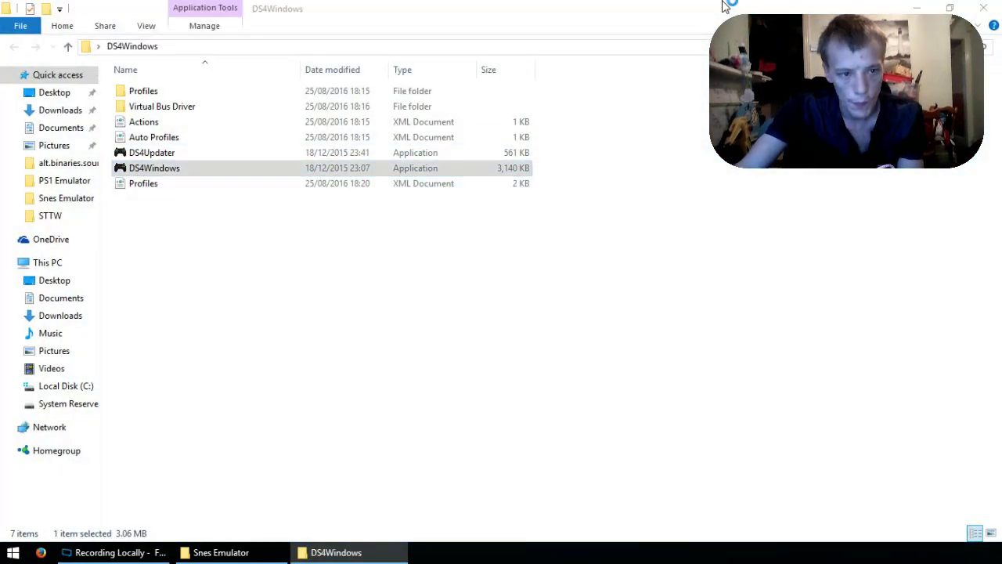
left_click(917, 8)
left_click(561, 88)
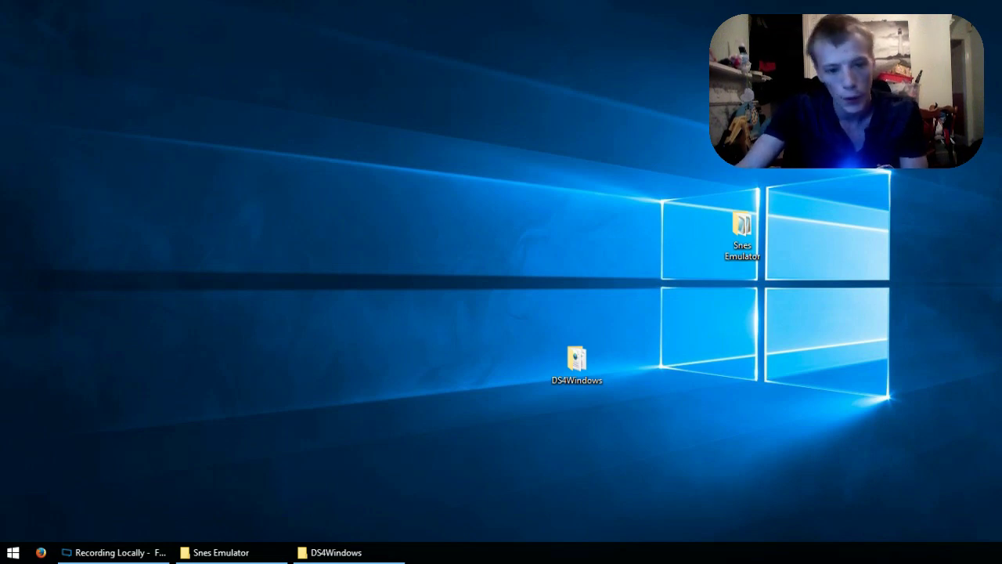
Launch the zsnesw application from the Snes Emulator folder and bring the ZSNES window into focus.
left_click(246, 551)
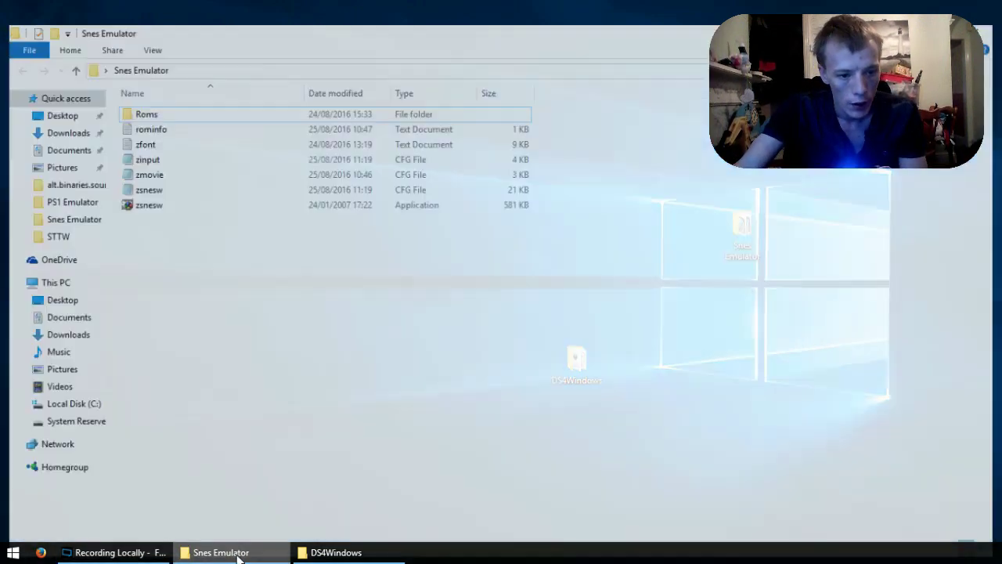
double_click(129, 186)
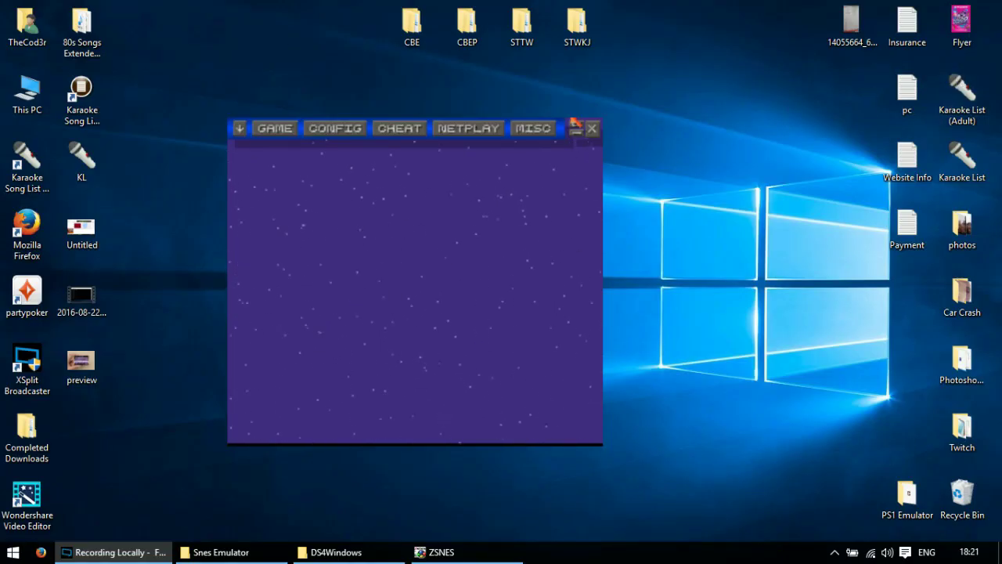
left_click(571, 120)
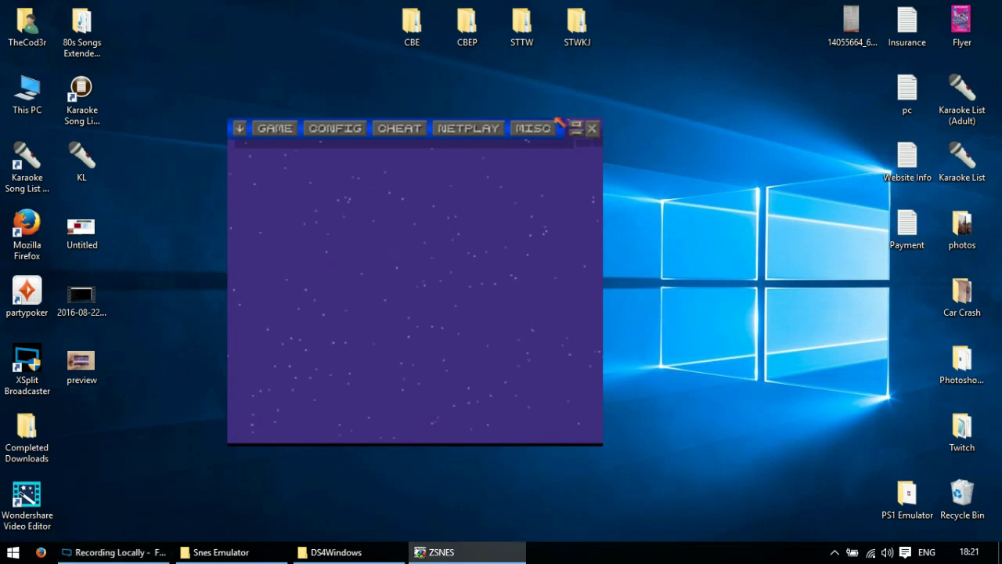
Map the PS4 controller's buttons to all player #1 keys in the ZSNES input settings, keeping Keyboard/Gamepad as the device.
left_click(271, 131)
left_click(329, 131)
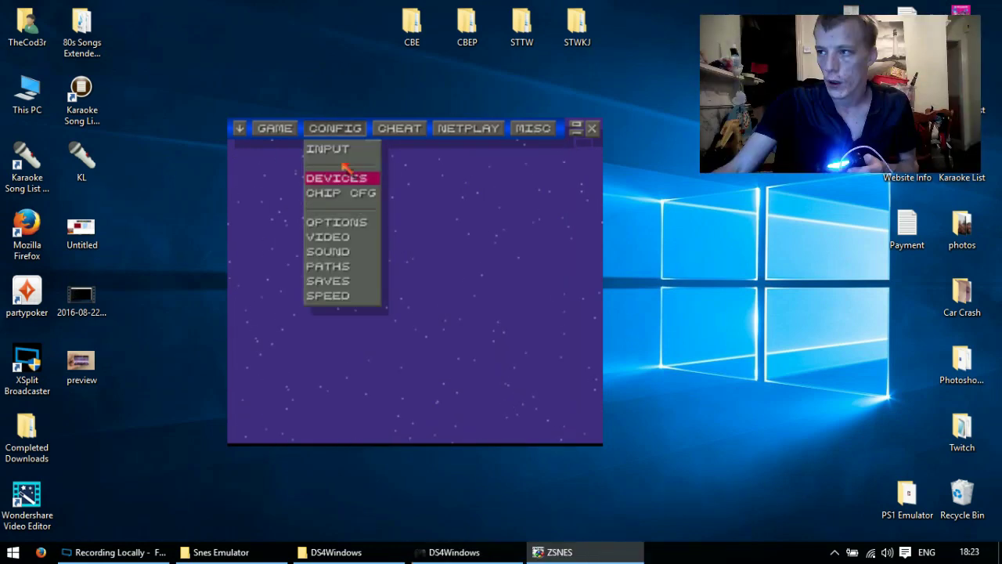
left_click(343, 149)
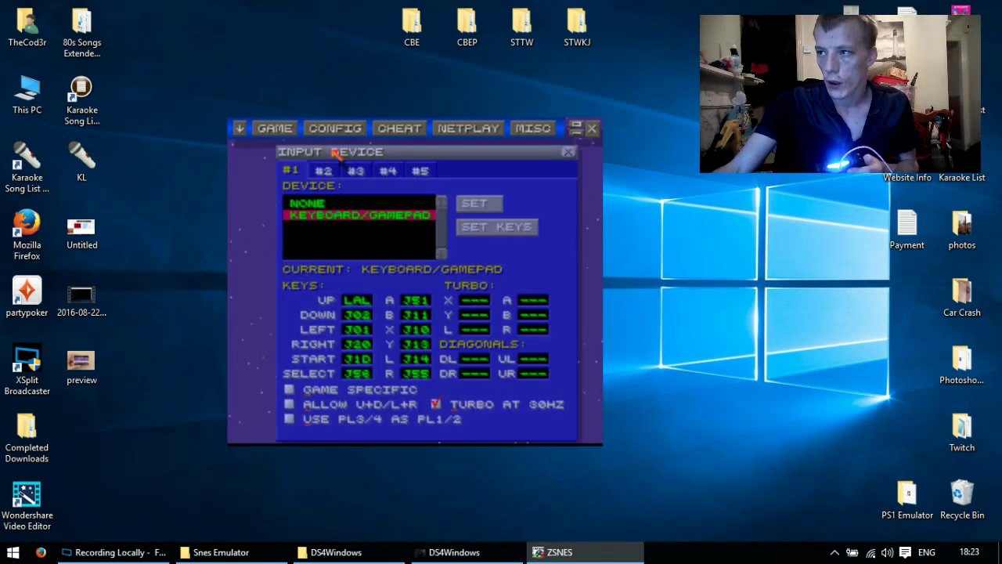
left_click(464, 231)
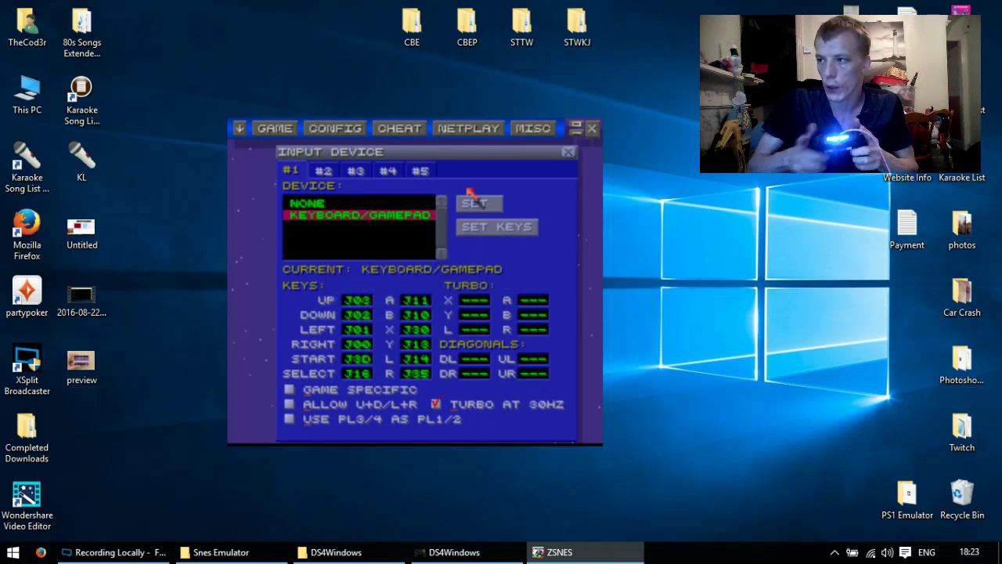
left_click(569, 153)
Load the Super Mario game collection ROM in ZSNES.
left_click(275, 129)
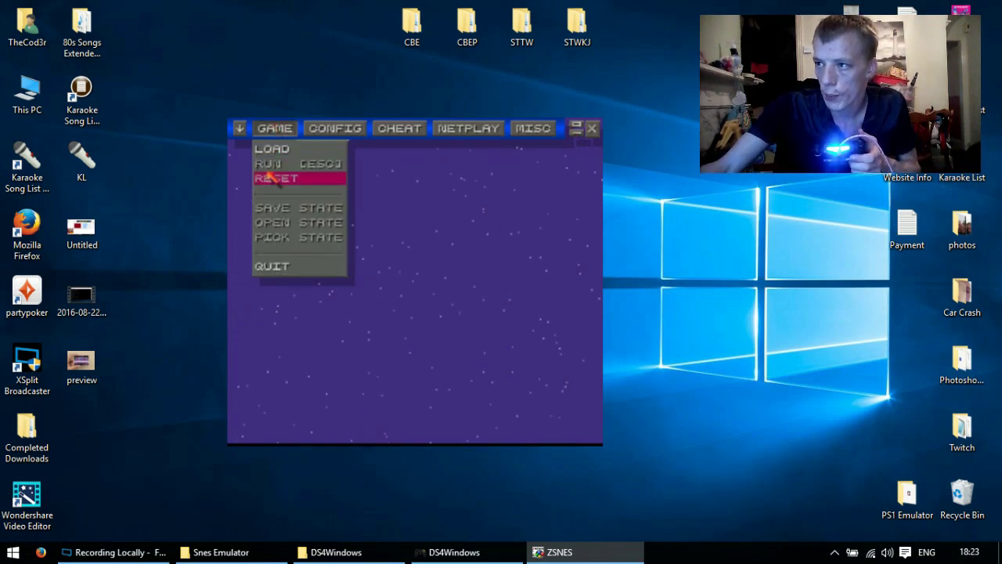
left_click(272, 148)
left_click(288, 202)
left_click(288, 202)
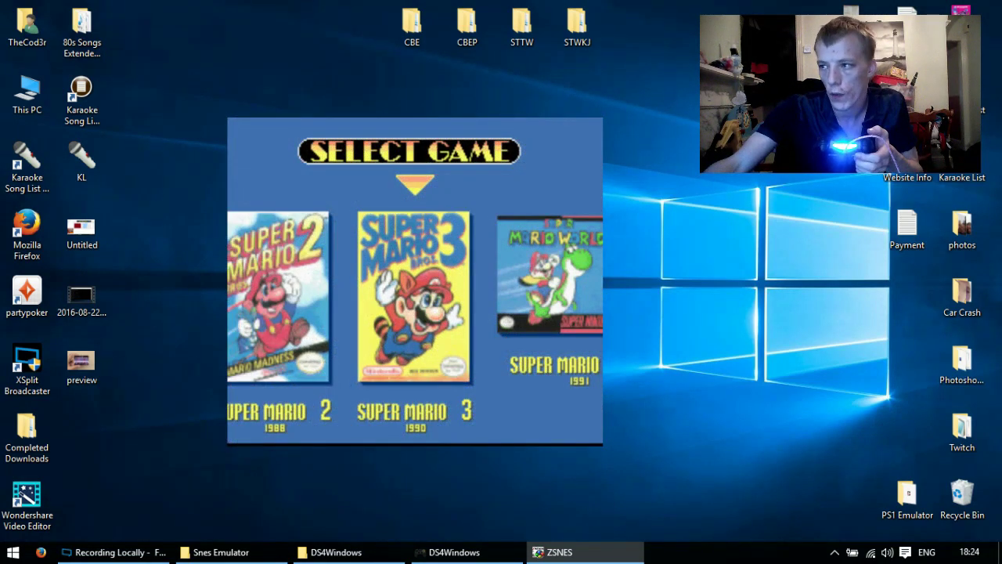
Choose Super Mario 3 with the new File A and start a 1 Player Game.
key("Return")
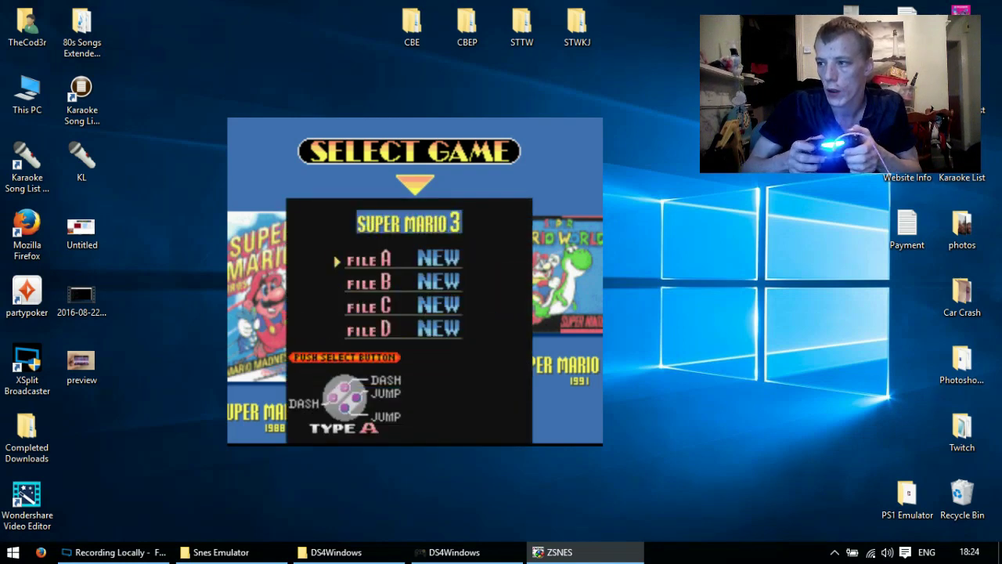
key("Return")
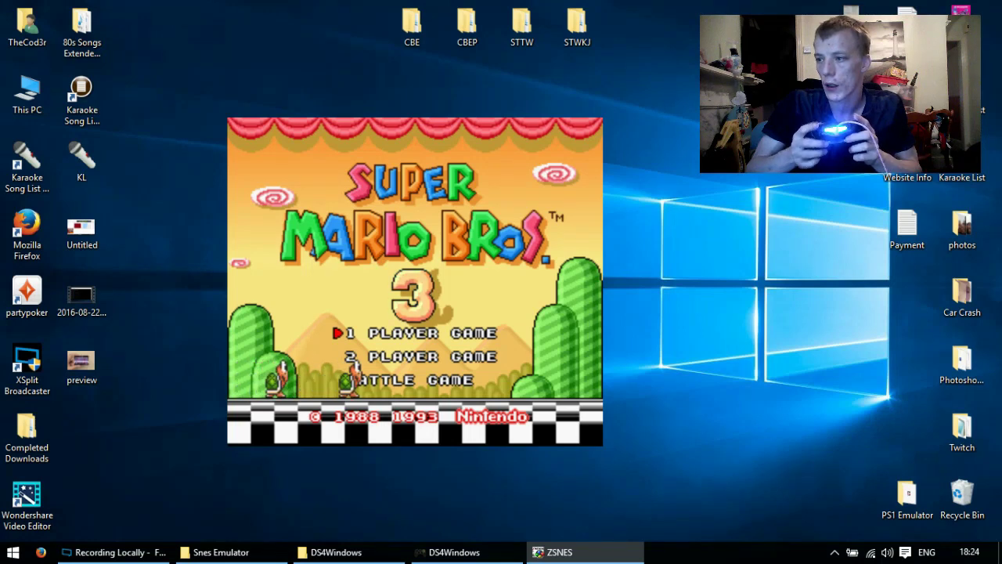
key("Return")
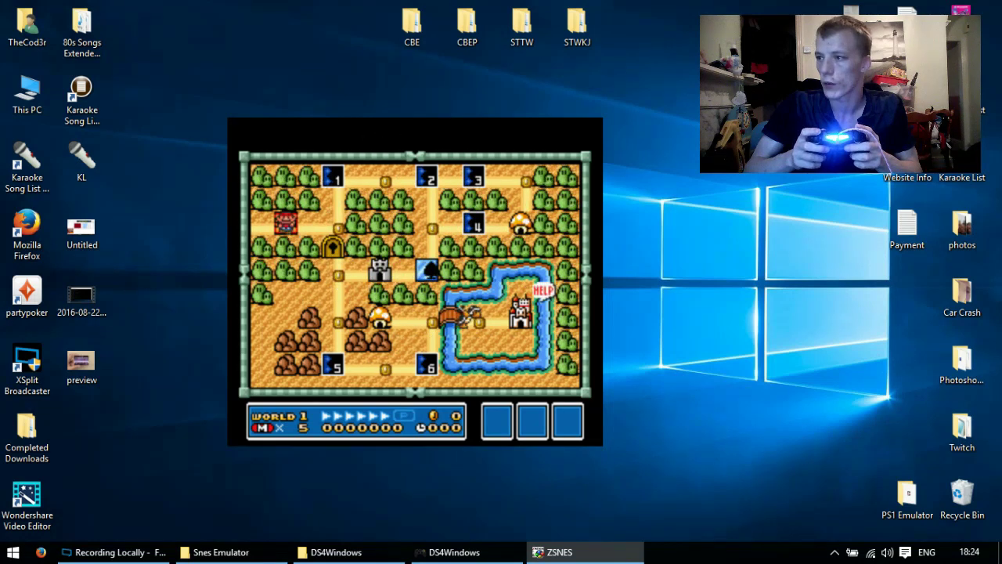
Move Mario along the World 1 map from START to level 1 and enter the level.
key("Right")
key("Up")
key("x")
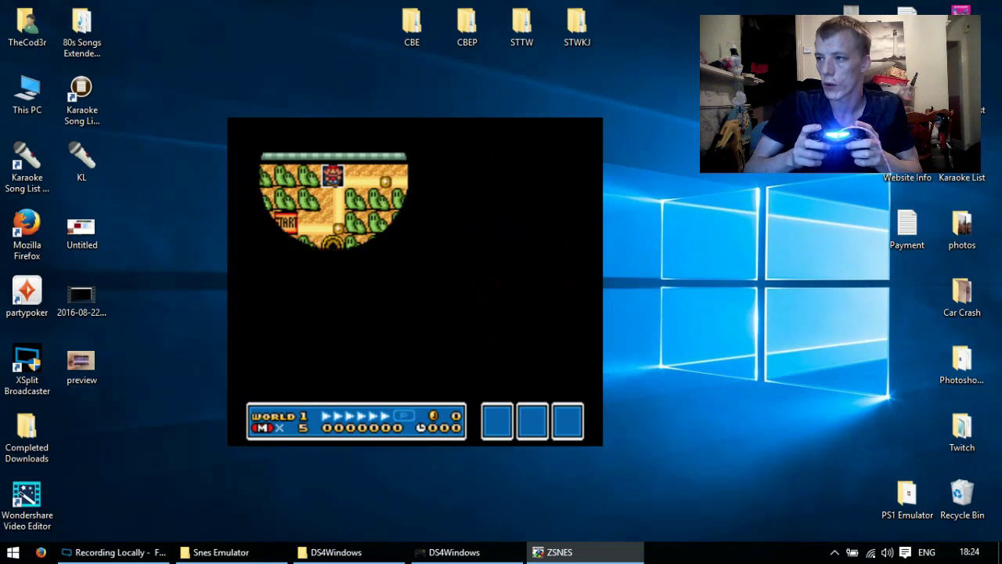
Run Mario forward from the level start and stomp the first Goomba before the bushes.
key("Right")
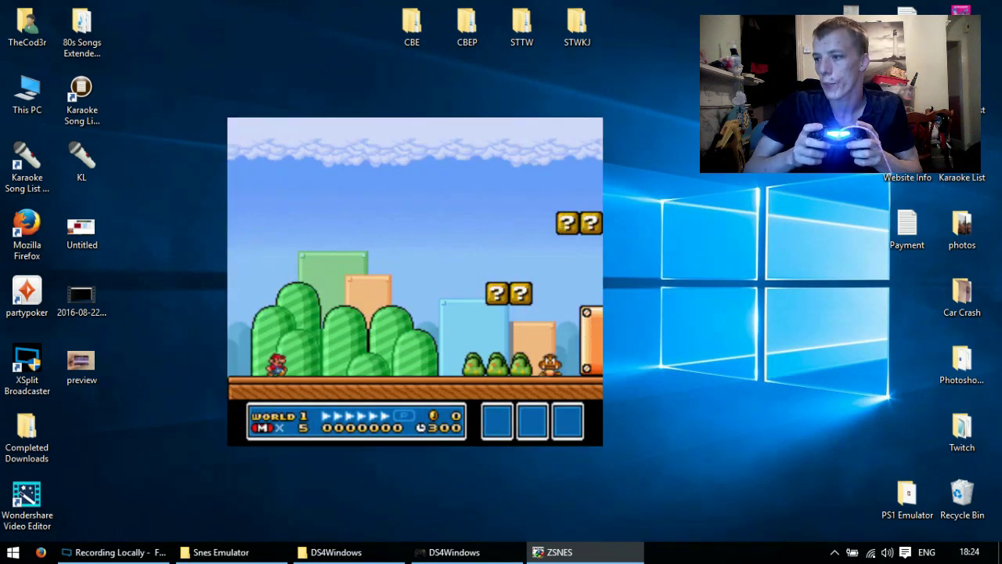
key("x")
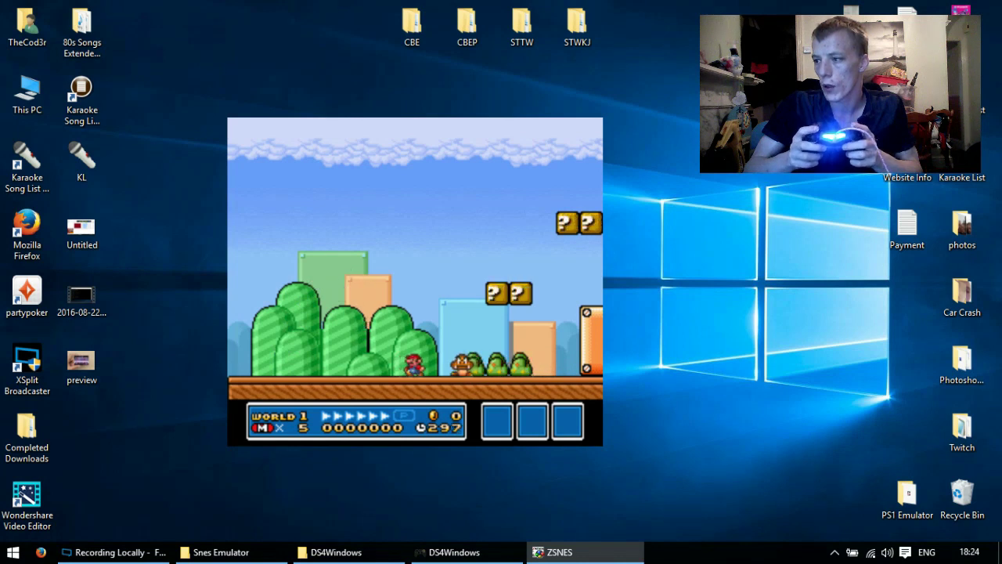
key("Left")
key("x")
key("Right")
key("Left")
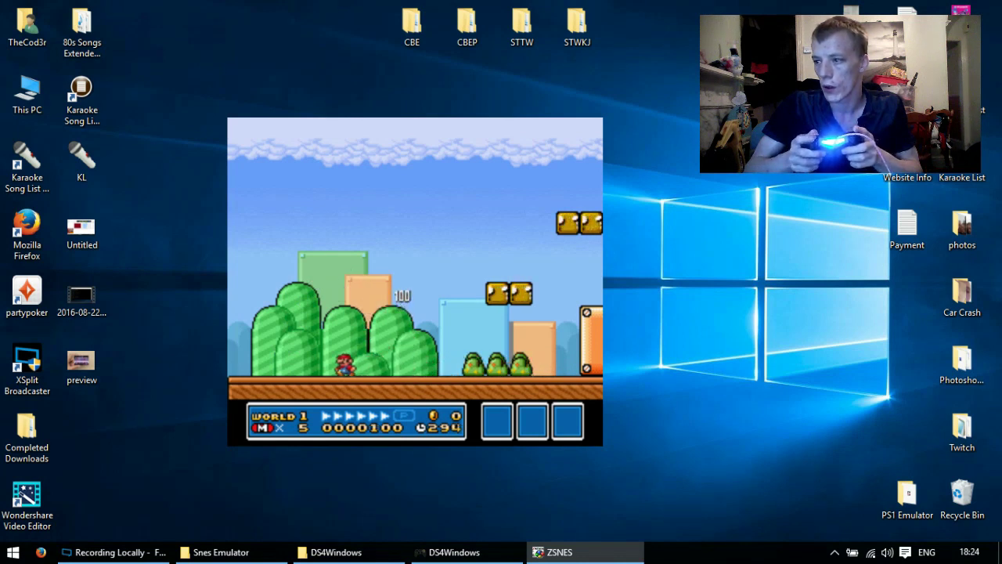
Bring Mario to the bushes and hit both lower question blocks above them from below.
key("Right")
key("Right")
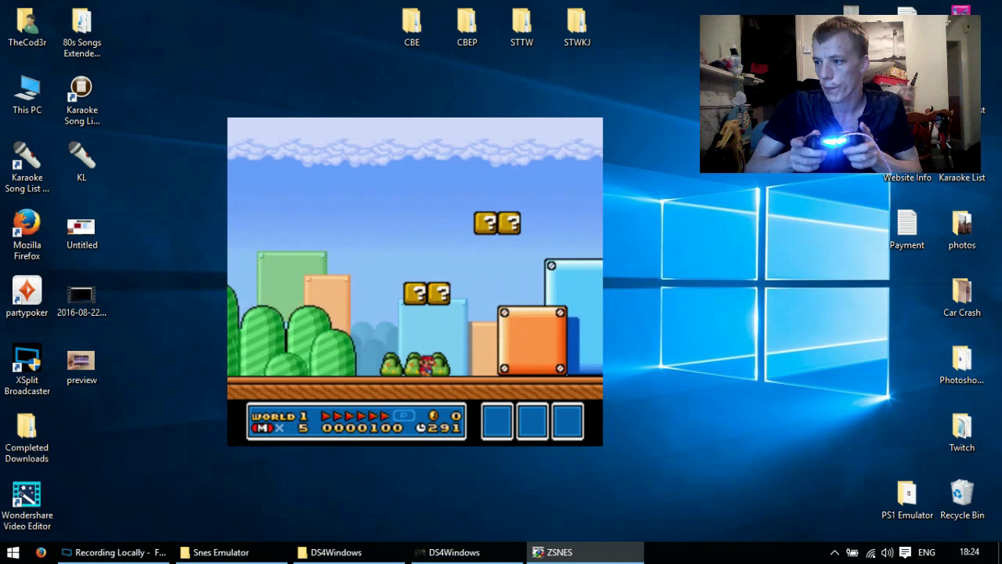
key("x")
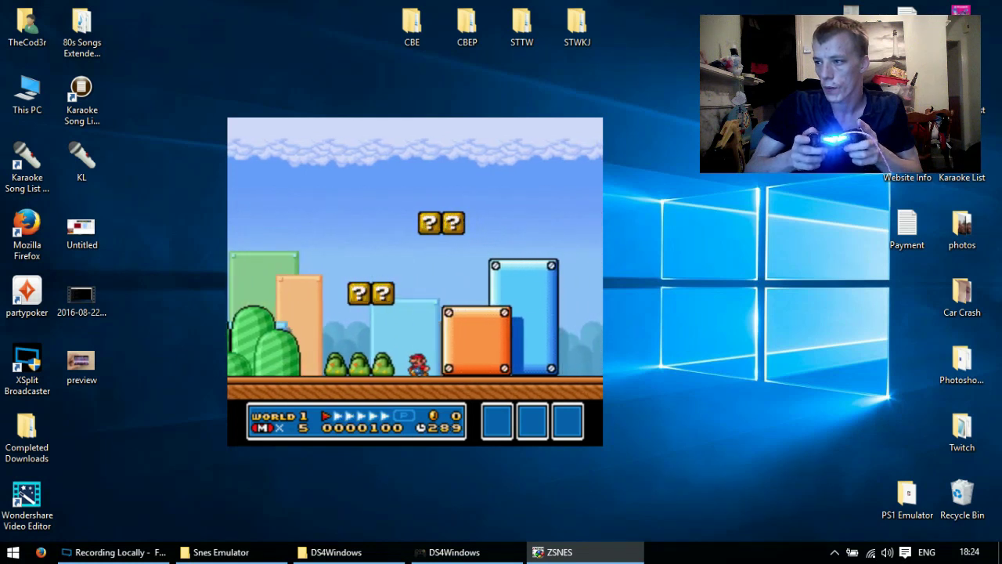
key("Left")
key("x")
key("x")
key("Right")
key("x")
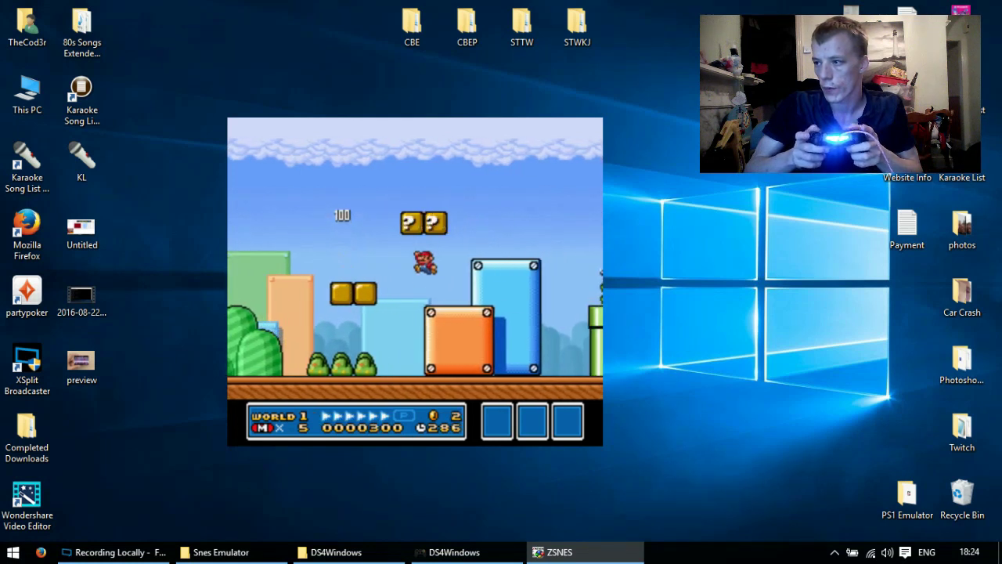
Hit the two upper question blocks above the orange block and collect the released mushroom.
key("Left")
key("x")
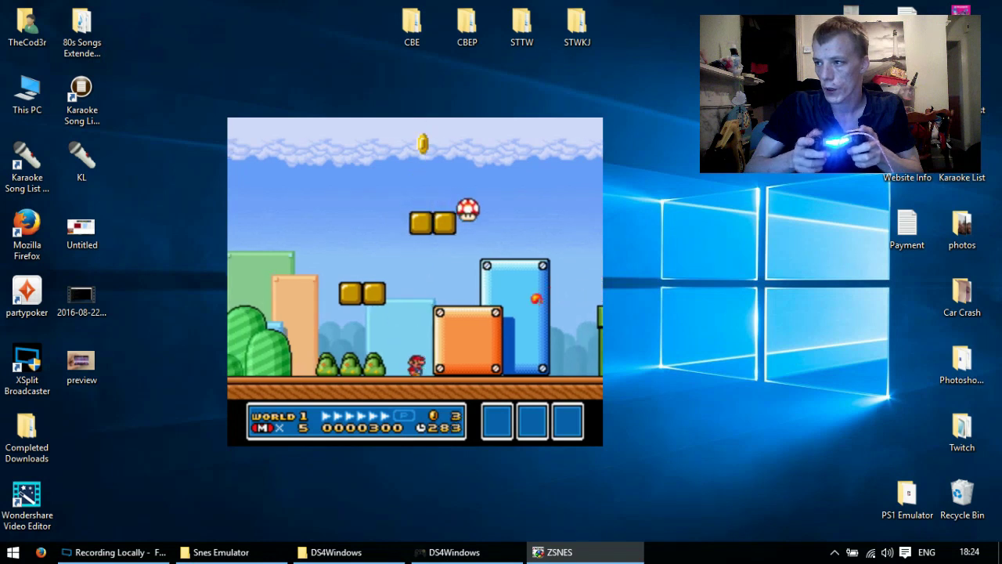
key("Right")
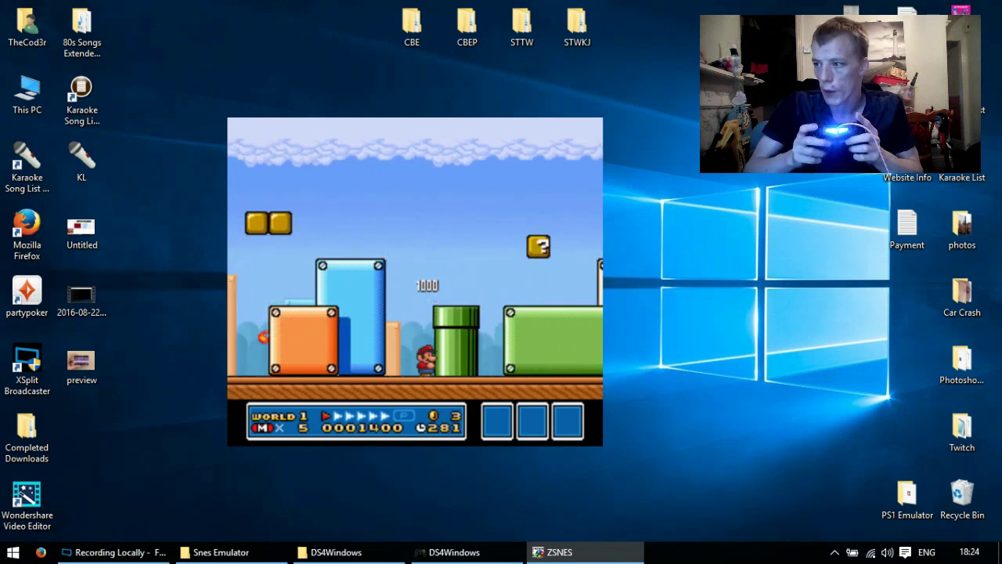
Jump over the green pipe, hit the question block above the green platform and advance to the lower green platform.
key("x")
key("Right")
key("Right")
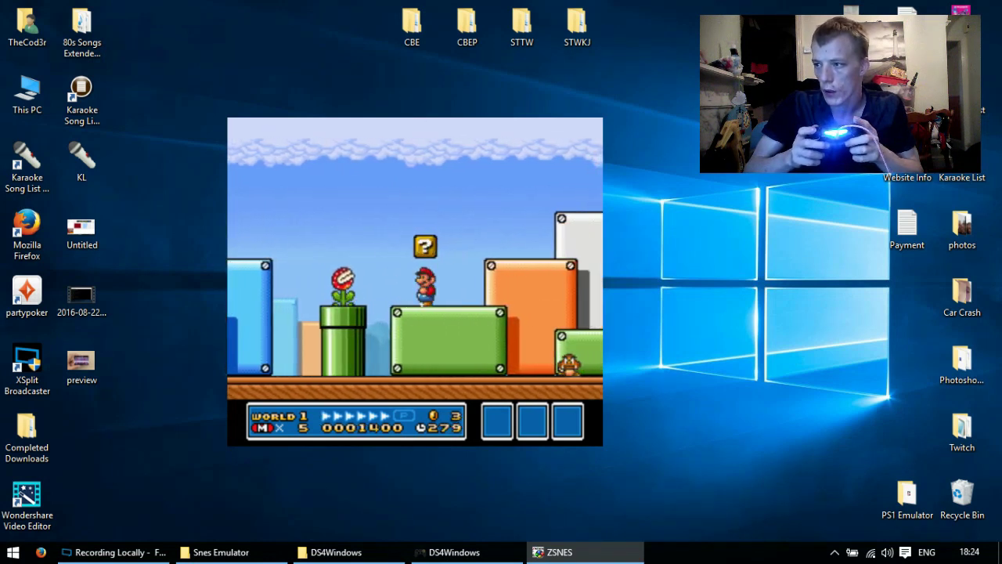
key("x")
key("Right")
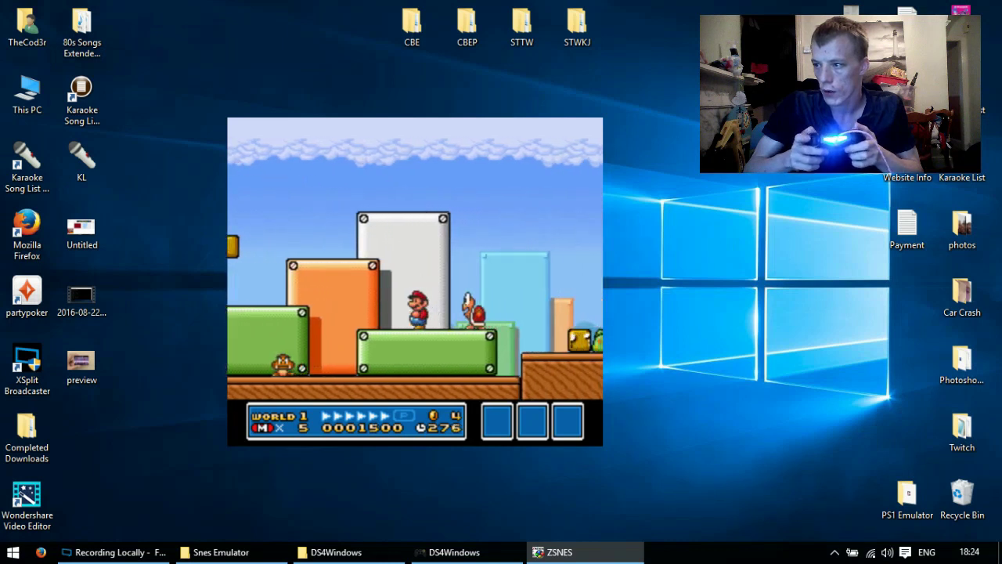
Stomp the red Koopa, use its shell on the ground-level question block and collect the raccoon power-up.
key("Left")
key("Right")
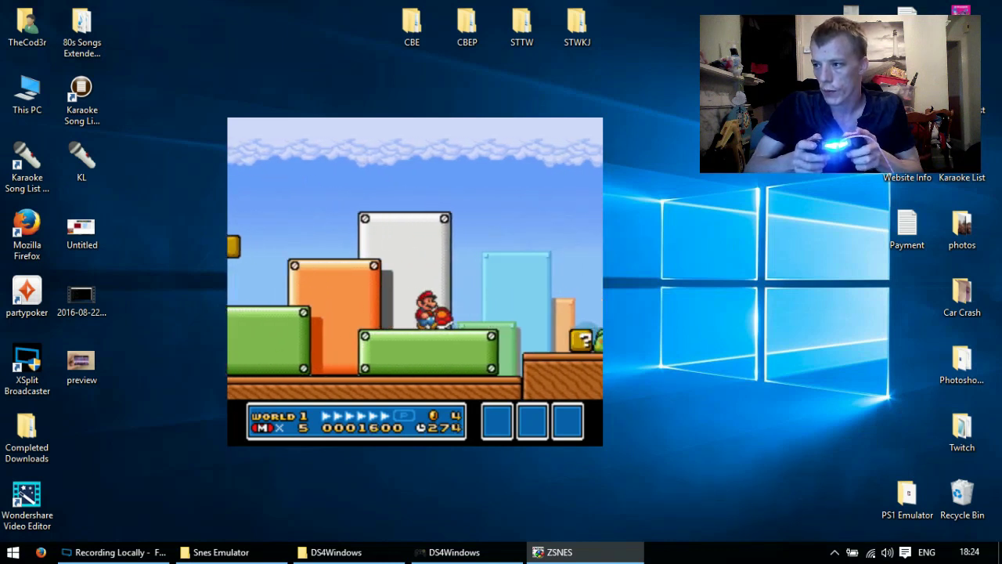
key("x")
key("Right")
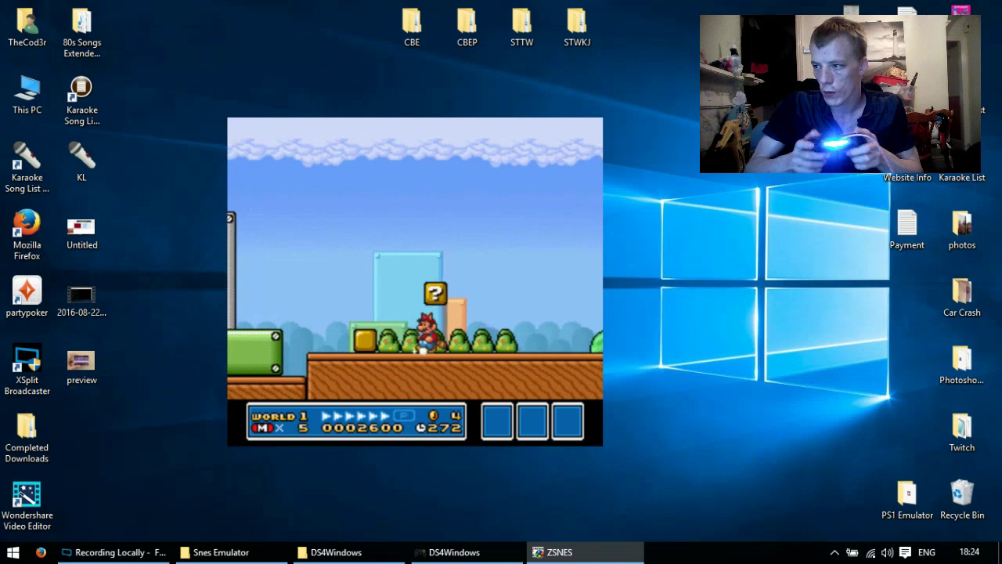
Hit the floating question block above the bushes and jump at the red winged Goomba by the green hills.
key("x")
key("Right")
key("x")
key("Left")
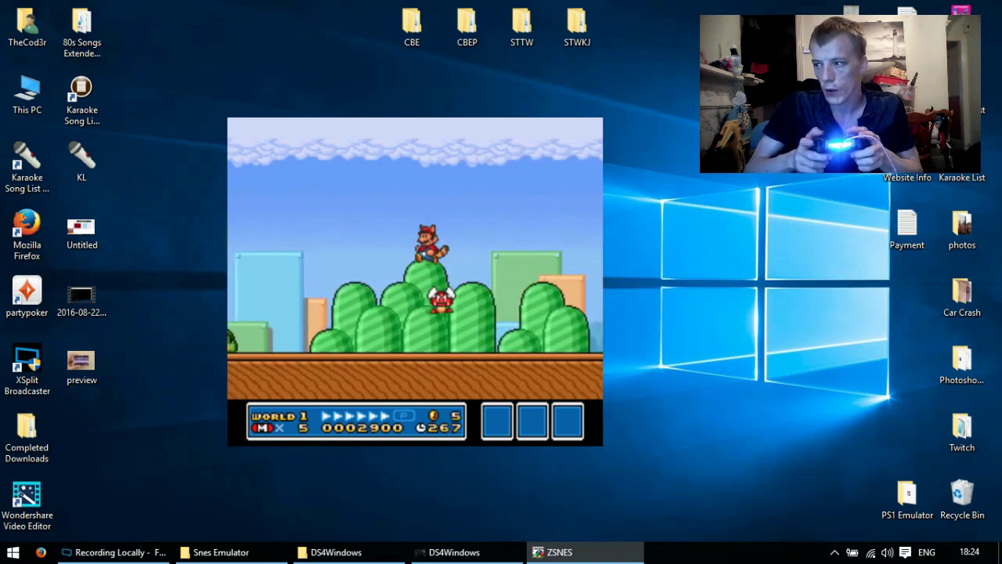
key("Right")
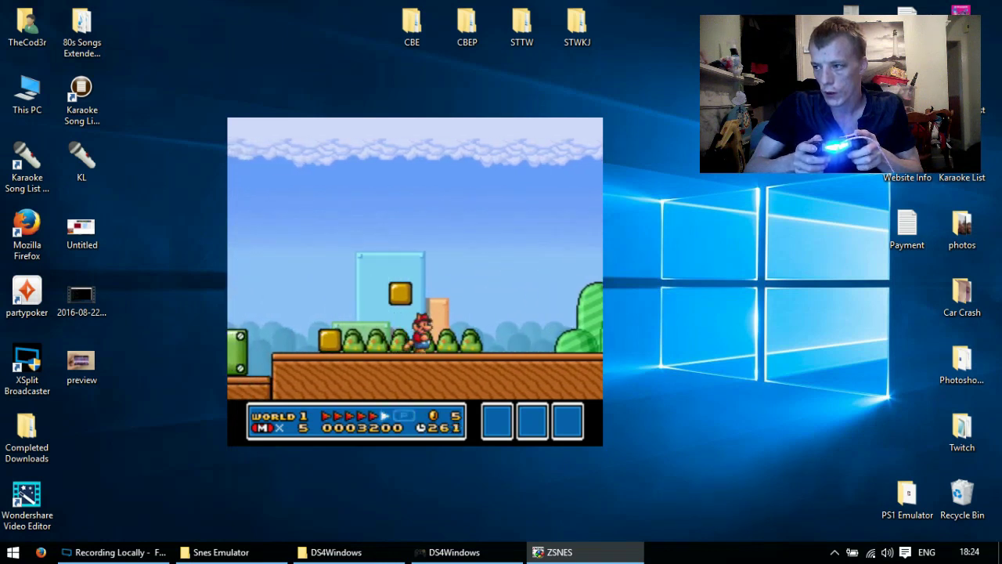
Run raccoon Mario to full speed and fly up along the coins to the orange platform in the clouds.
key("Right")
key("x")
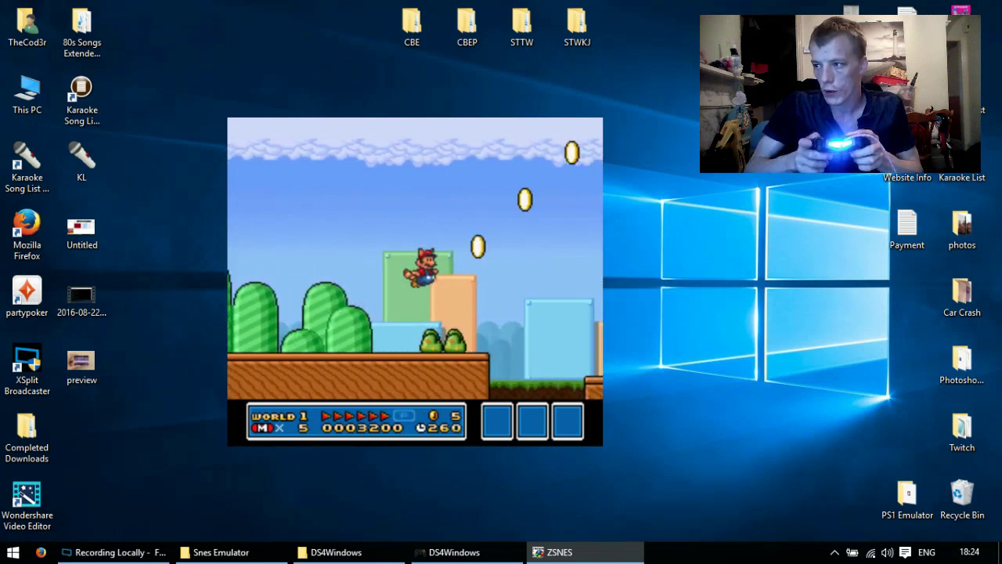
key("Right")
key("x")
key("x")
key("x")
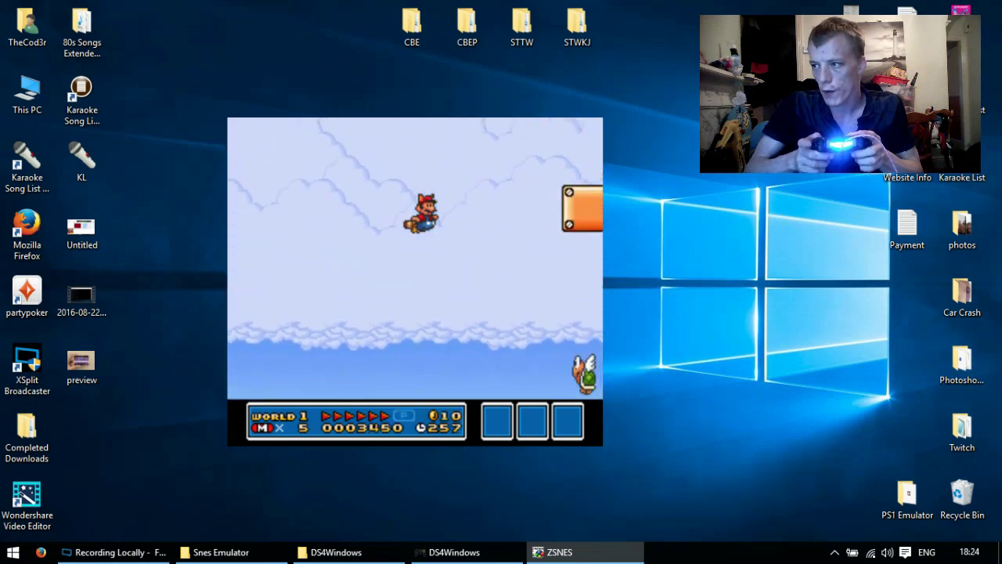
key("Right")
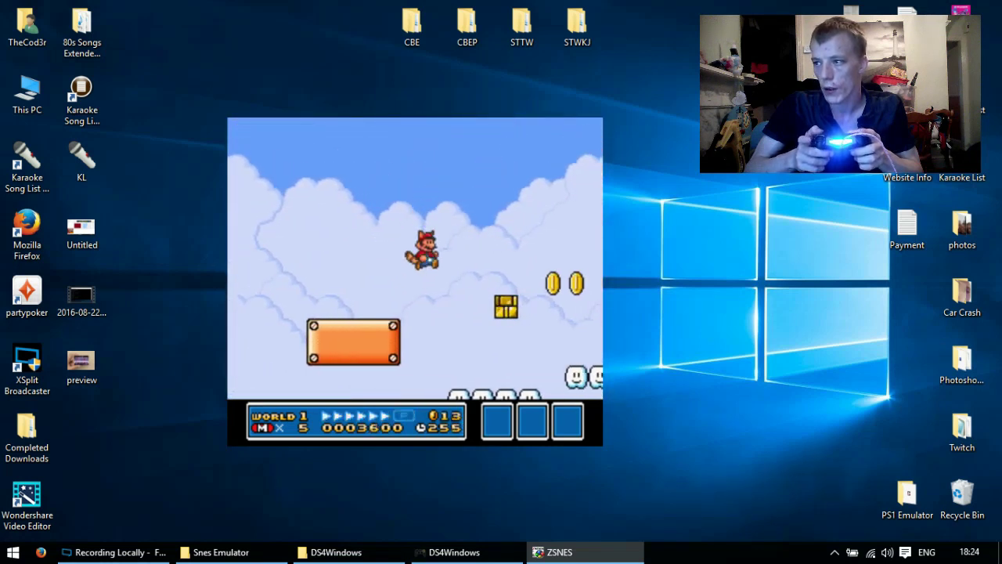
Release the green 1-up mushroom from the brick block in the clouds and collect it.
key("x")
key("Left")
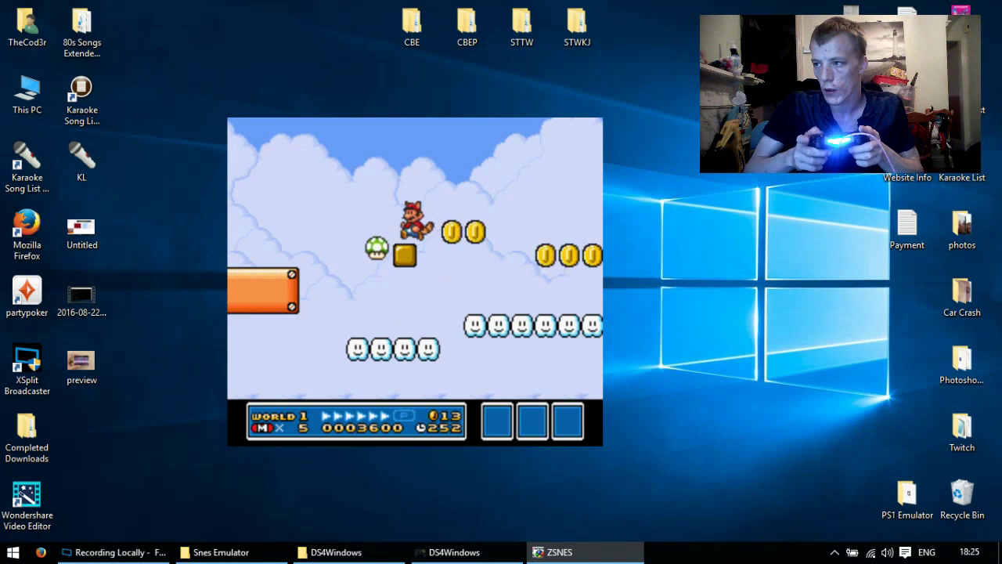
key("Right")
key("Right")
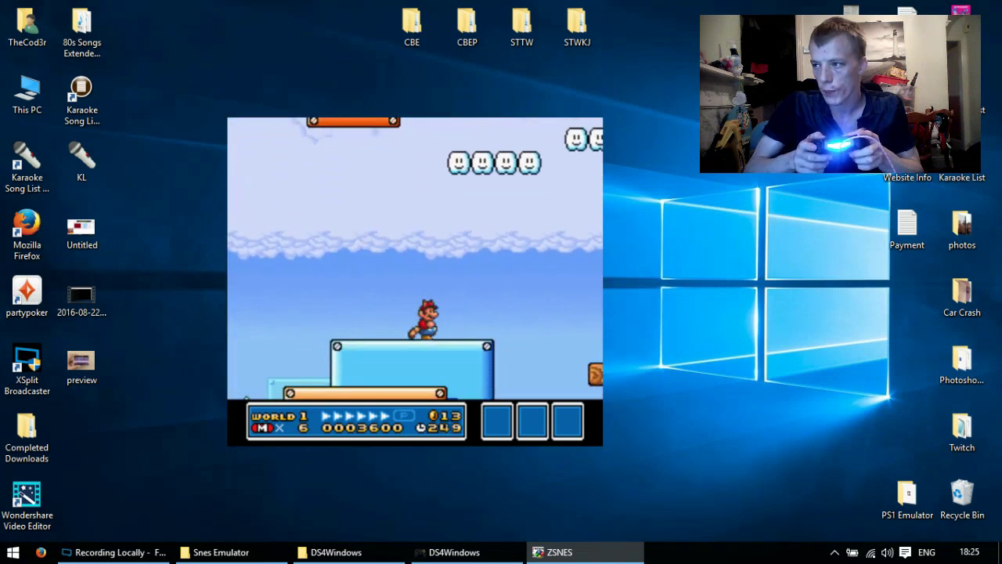
Pause the game, close the ZSNES emulator and switch to the Recording Locally window.
key("Return")
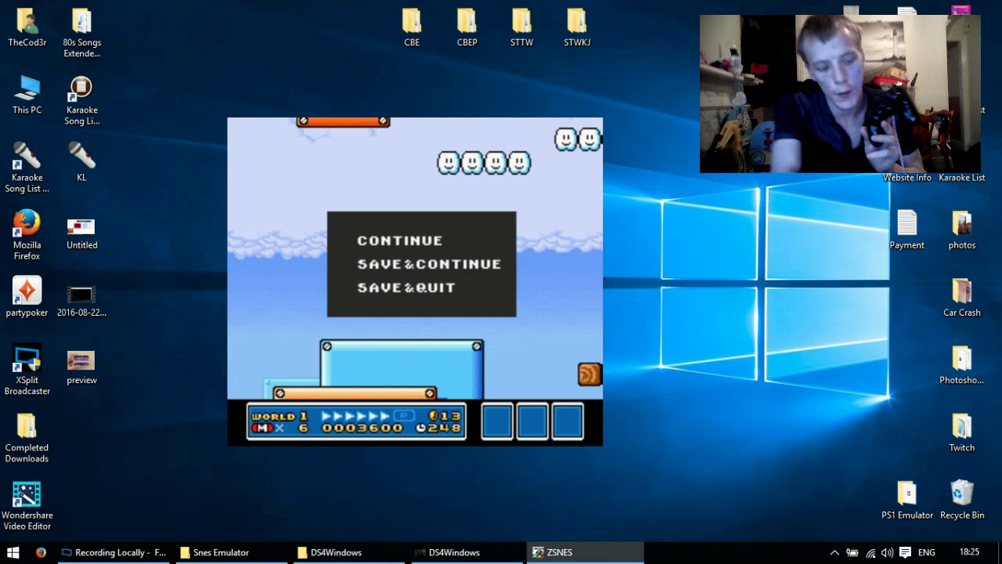
key("alt+F4")
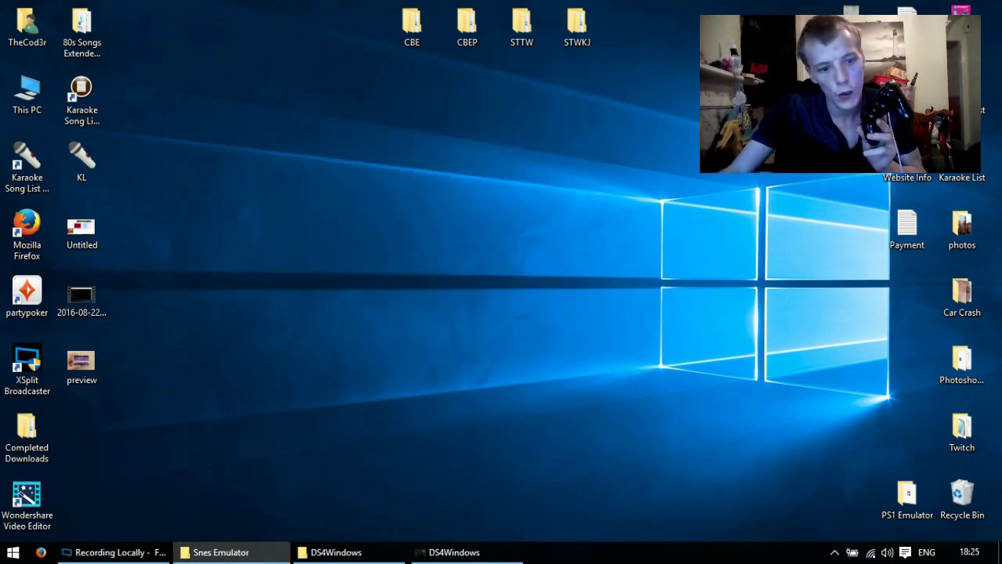
key("alt+Tab")
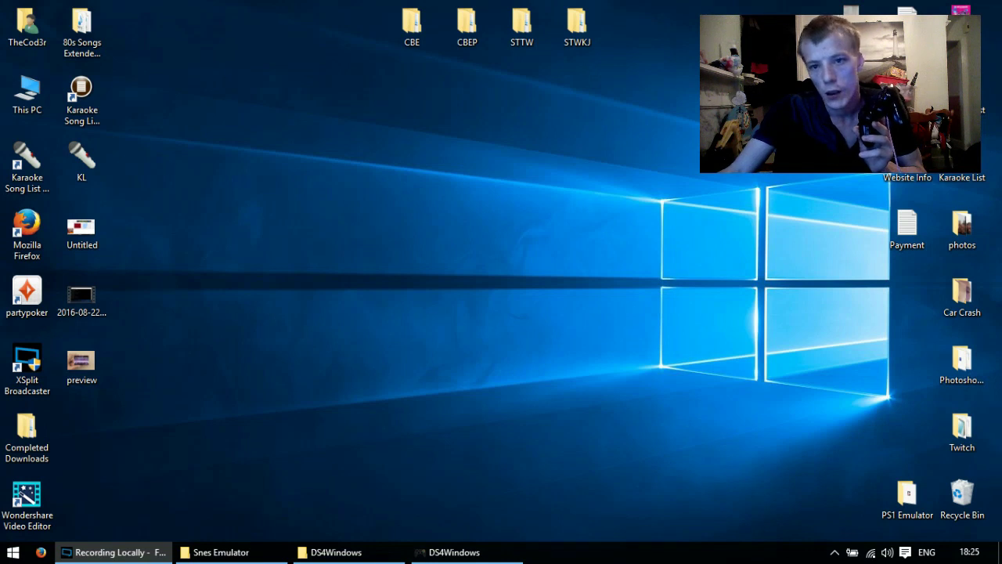